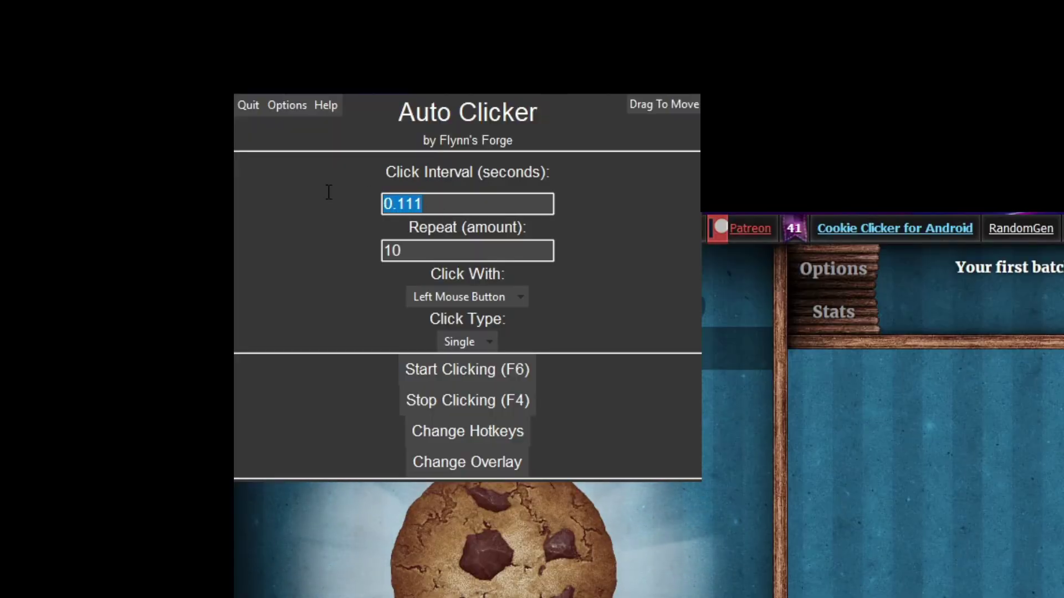
{"action": "key", "text": "BackSpace"}
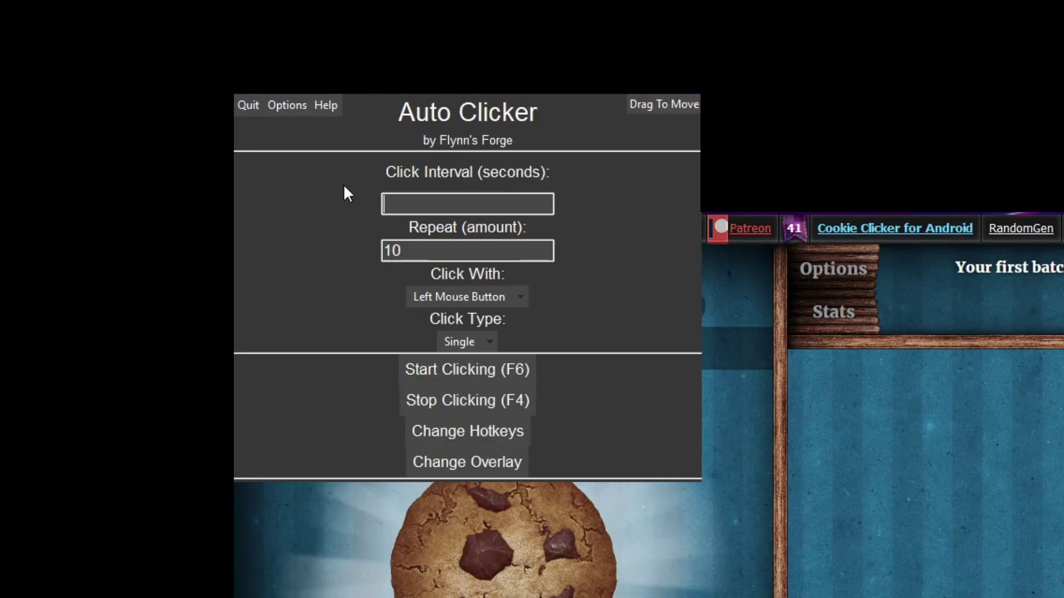
{"action": "type", "text": "0"}
{"action": "left_click_drag", "start_coordinate": [416, 250], "coordinate": [351, 245]}
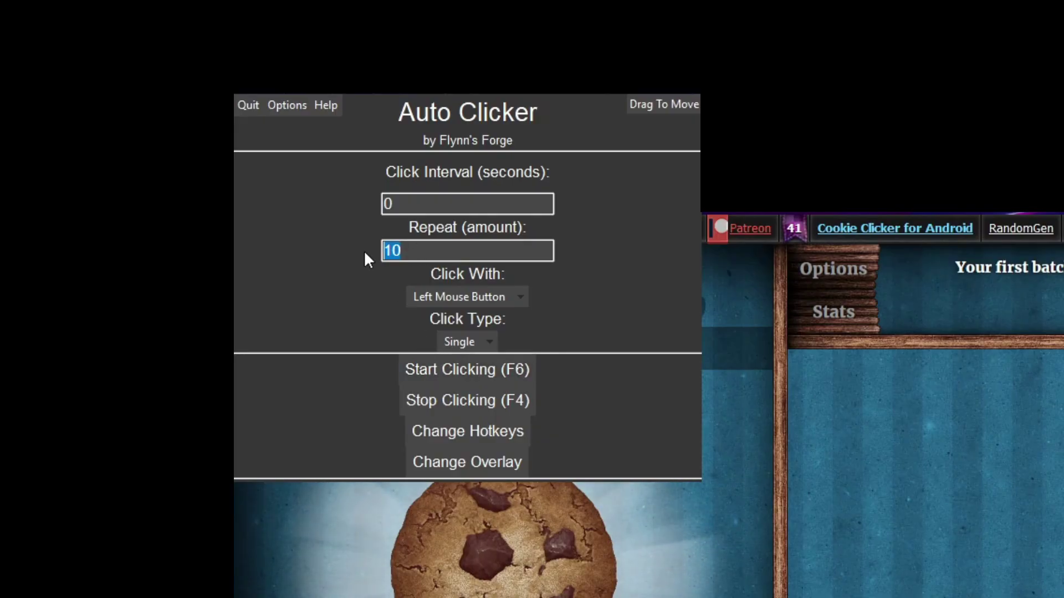
{"action": "type", "text": "10000000000000000000"}
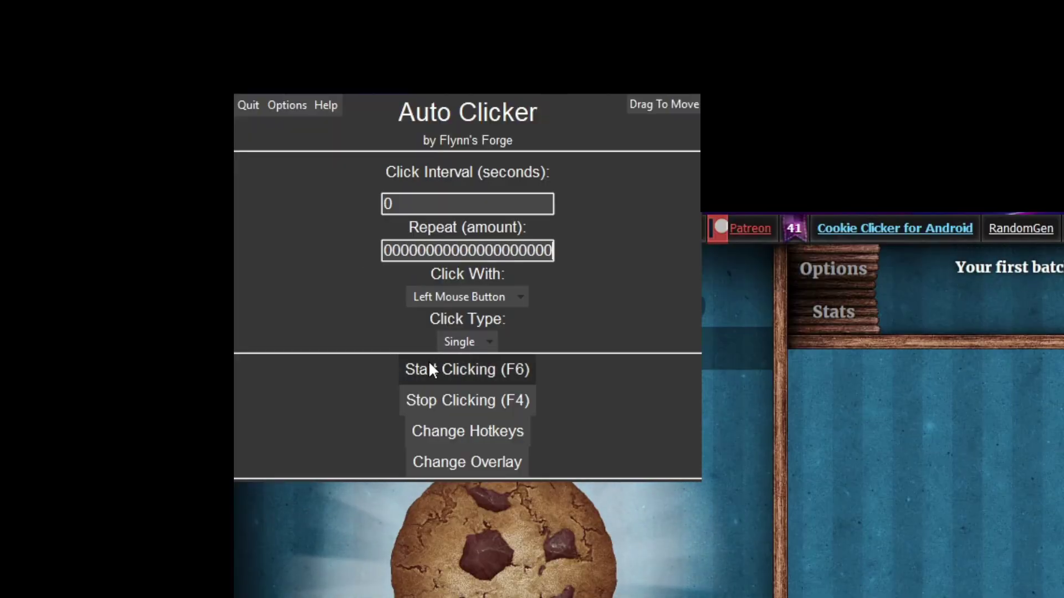
Step: Start auto-clicking over the cookie, then stop it with F4
{"action": "left_click", "coordinate": [443, 339]}
{"action": "left_click", "coordinate": [441, 328]}
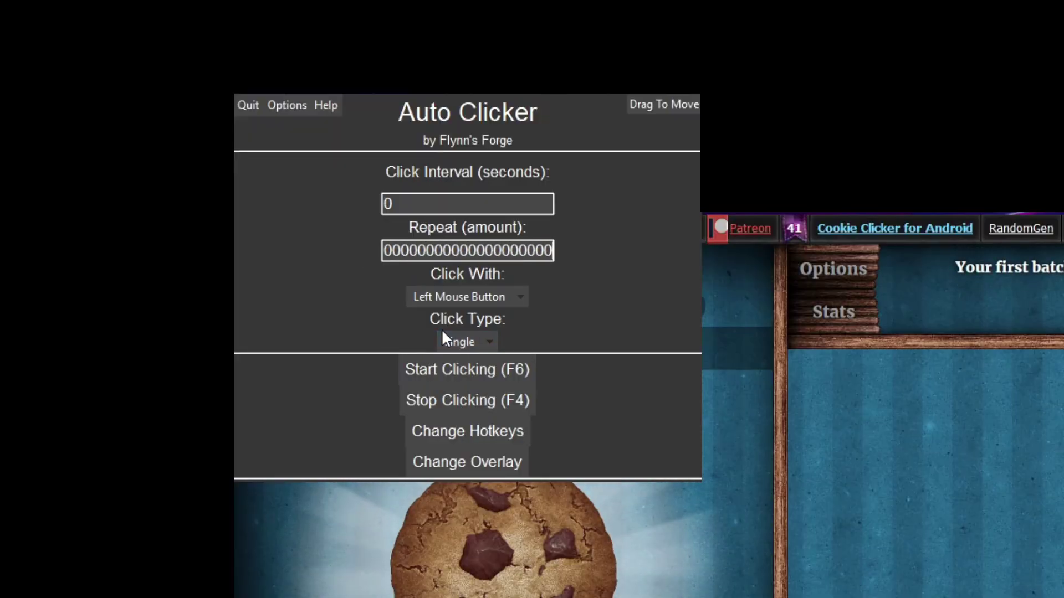
{"action": "left_click", "coordinate": [420, 368]}
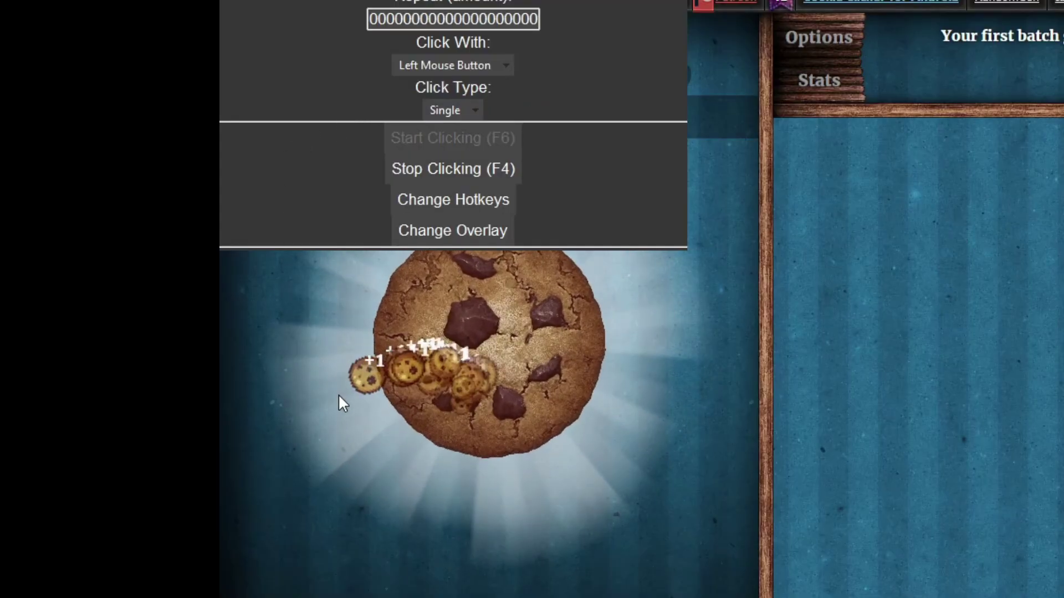
{"action": "key", "text": "F4"}
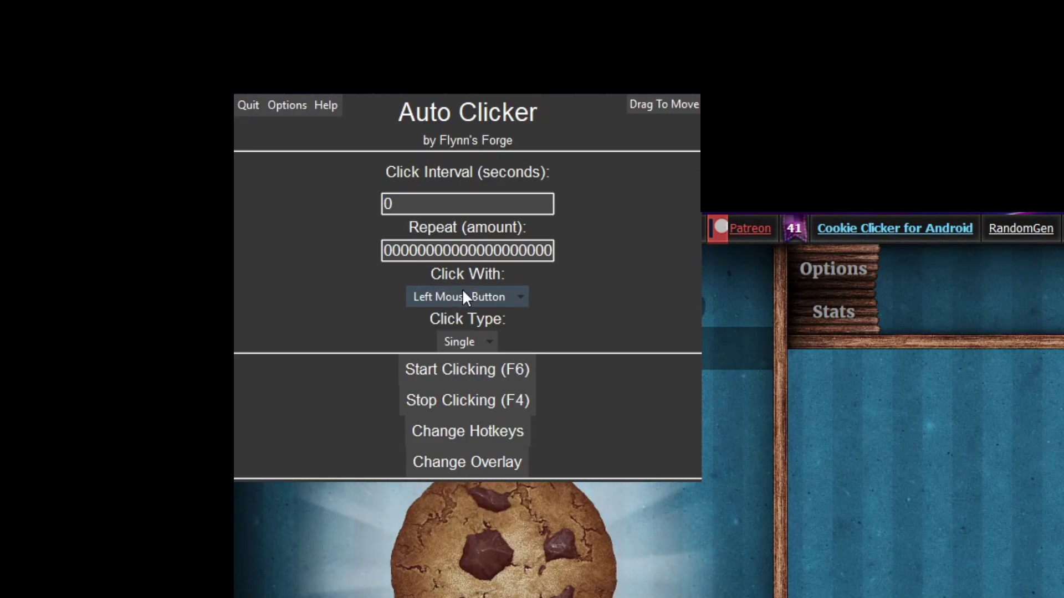
Step: Keep left-button clicking, switch to Quadruple click type with a 5-second interval, and start clicking
{"action": "left_click", "coordinate": [462, 294]}
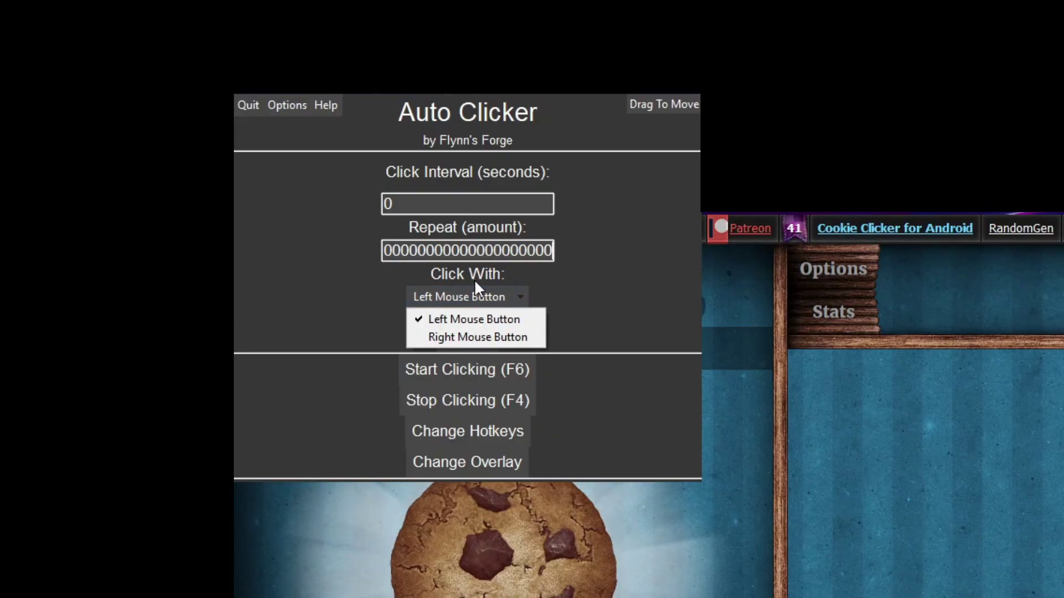
{"action": "left_click", "coordinate": [380, 317]}
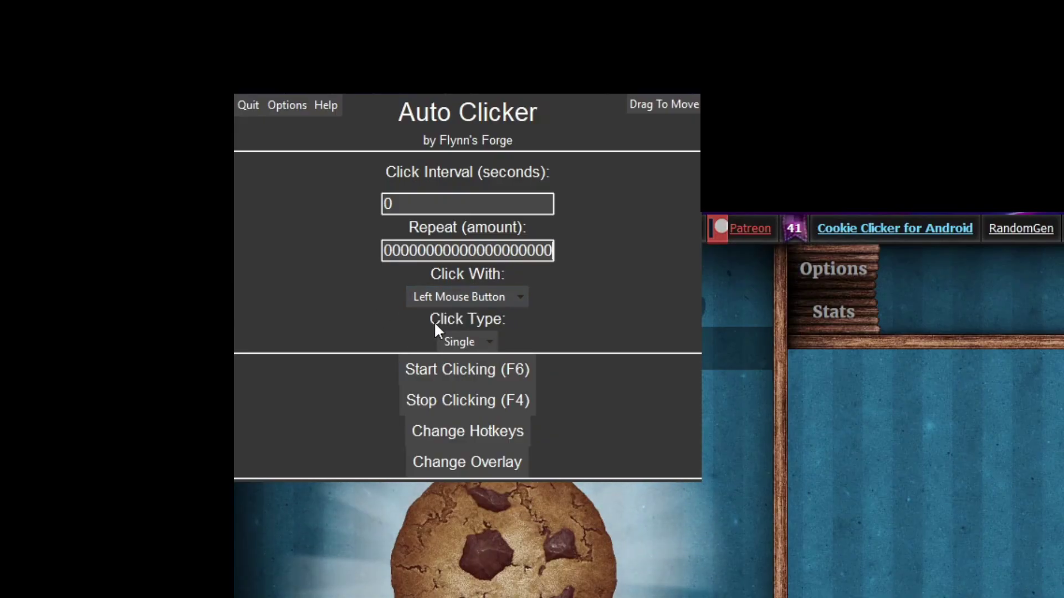
{"action": "left_click", "coordinate": [458, 340]}
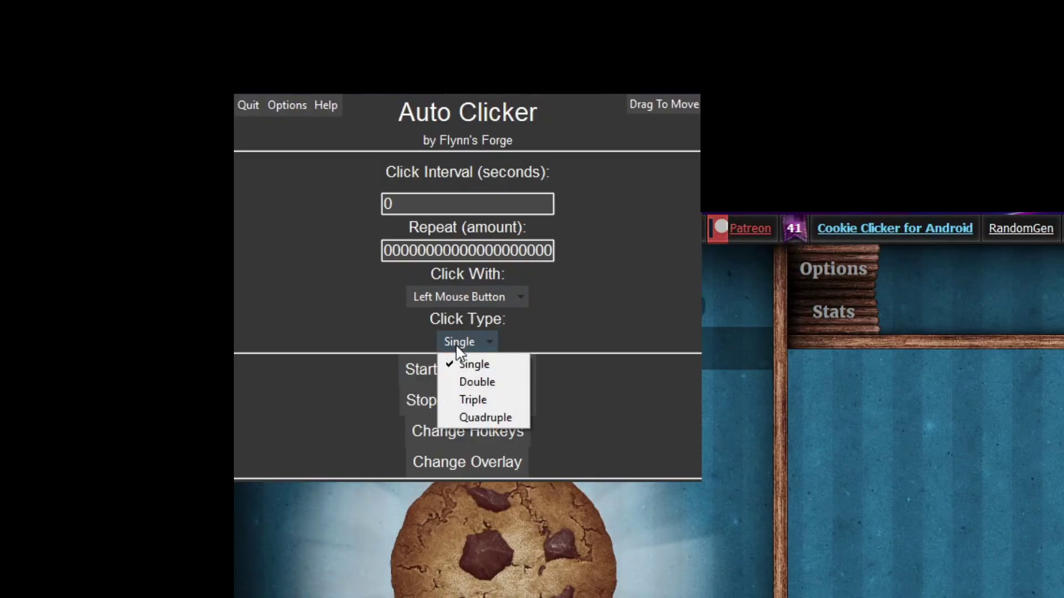
{"action": "left_click", "coordinate": [474, 418]}
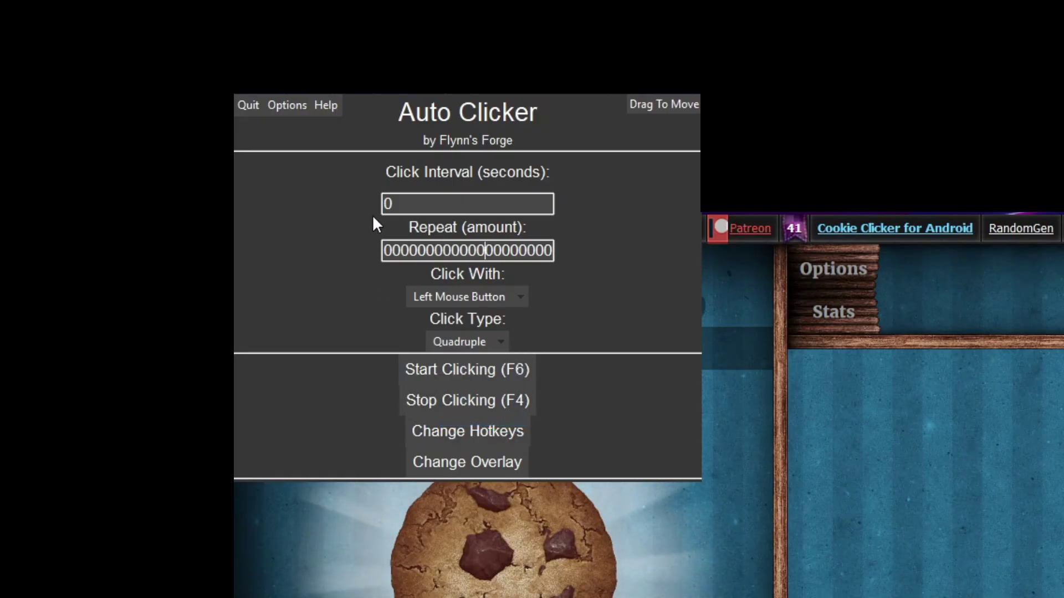
{"action": "left_click", "coordinate": [408, 206]}
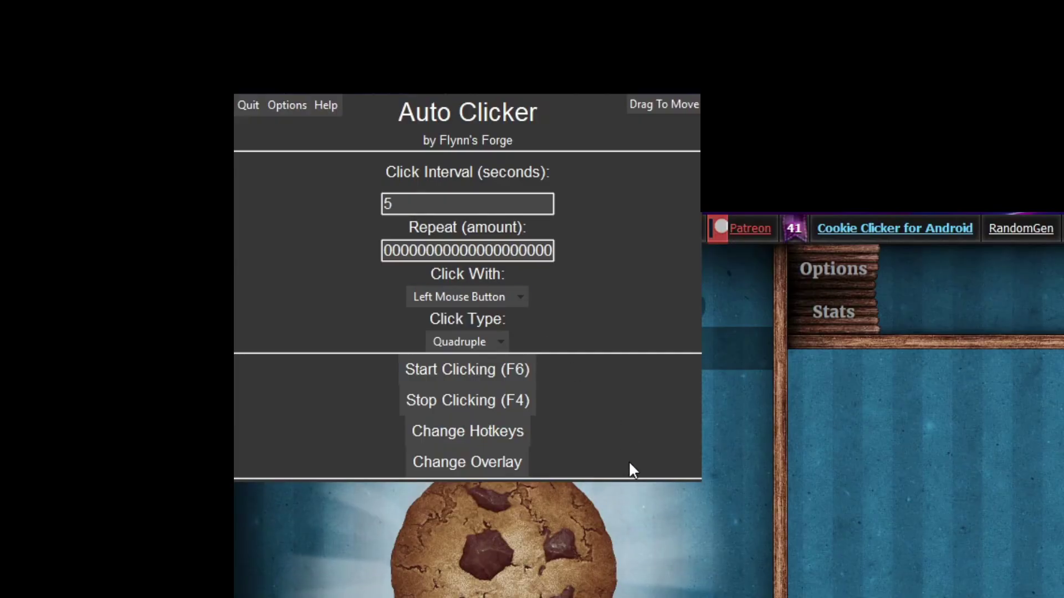
{"action": "left_click", "coordinate": [508, 368]}
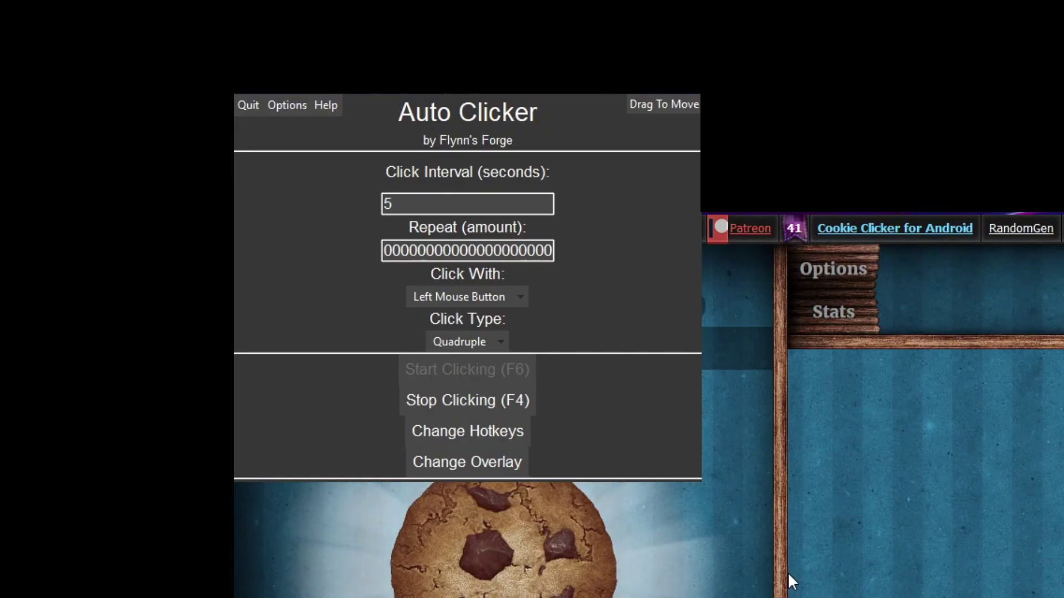
Step: Stop clicking, close Change Hotkeys unchanged, then briefly restart and stop with F6 and F4
{"action": "key", "text": "F4"}
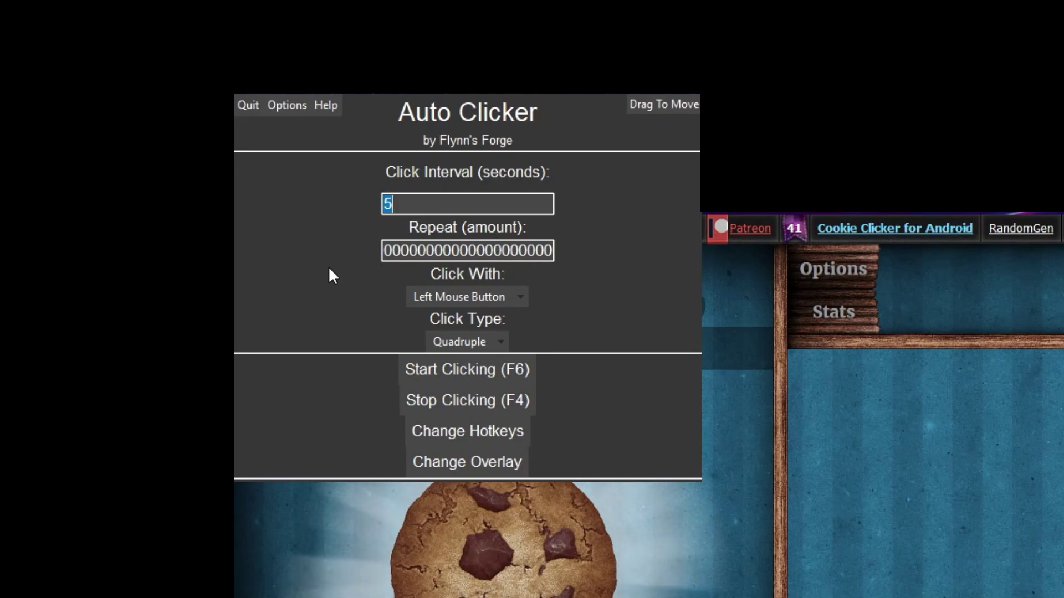
{"action": "left_click", "coordinate": [396, 204]}
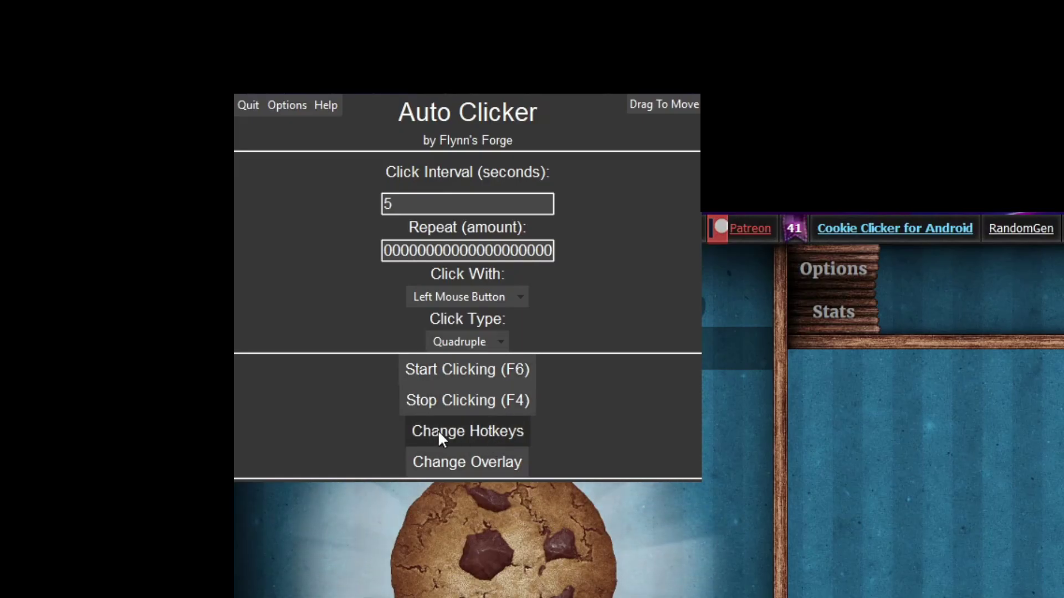
{"action": "left_click", "coordinate": [460, 431]}
{"action": "left_click", "coordinate": [549, 257]}
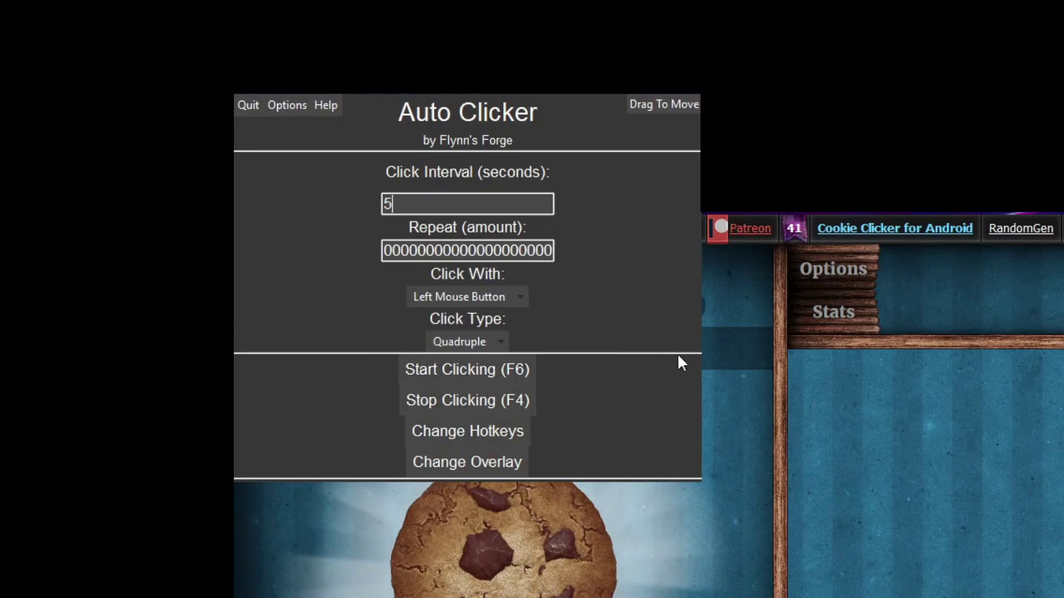
{"action": "key", "text": "F6"}
{"action": "key", "text": "F4"}
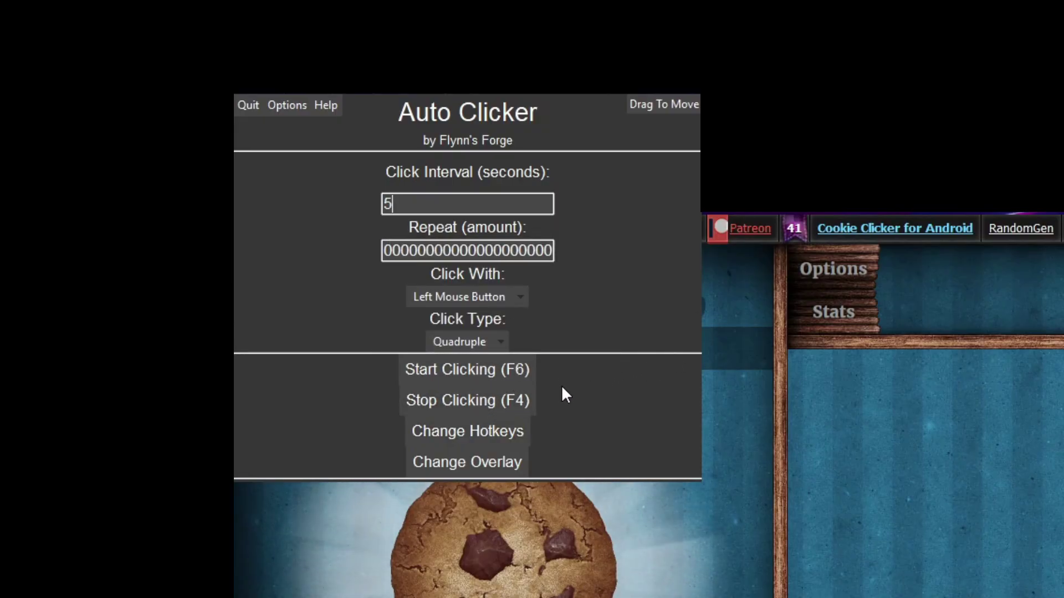
Step: Edit the hotkeys, clearing the start key and entering 'y' for the stop key
{"action": "left_click", "coordinate": [510, 430]}
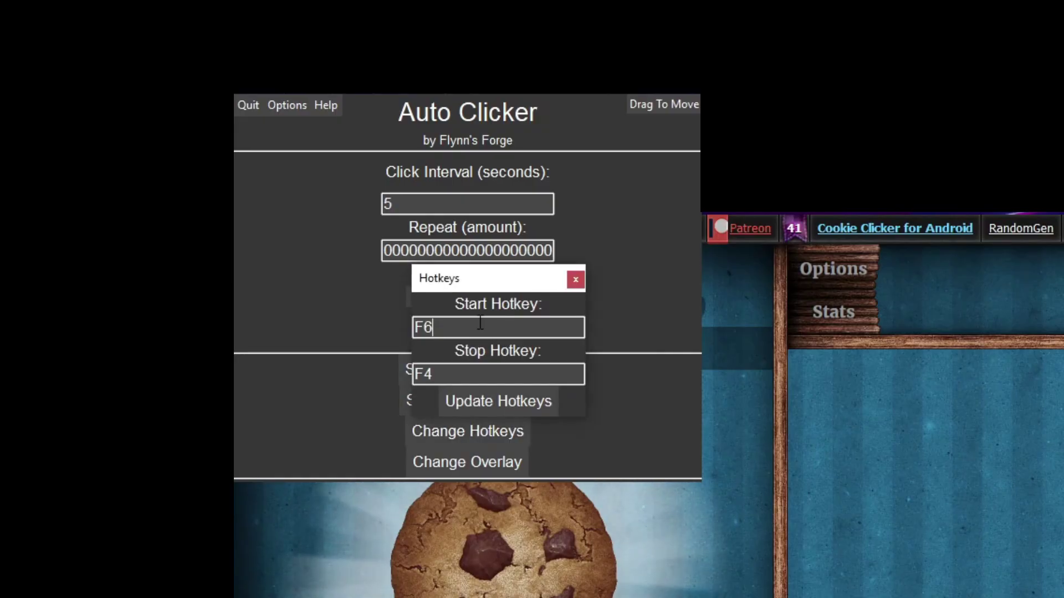
{"action": "key", "text": "BackSpace"}
{"action": "key", "text": "BackSpace"}
{"action": "left_click", "coordinate": [417, 374]}
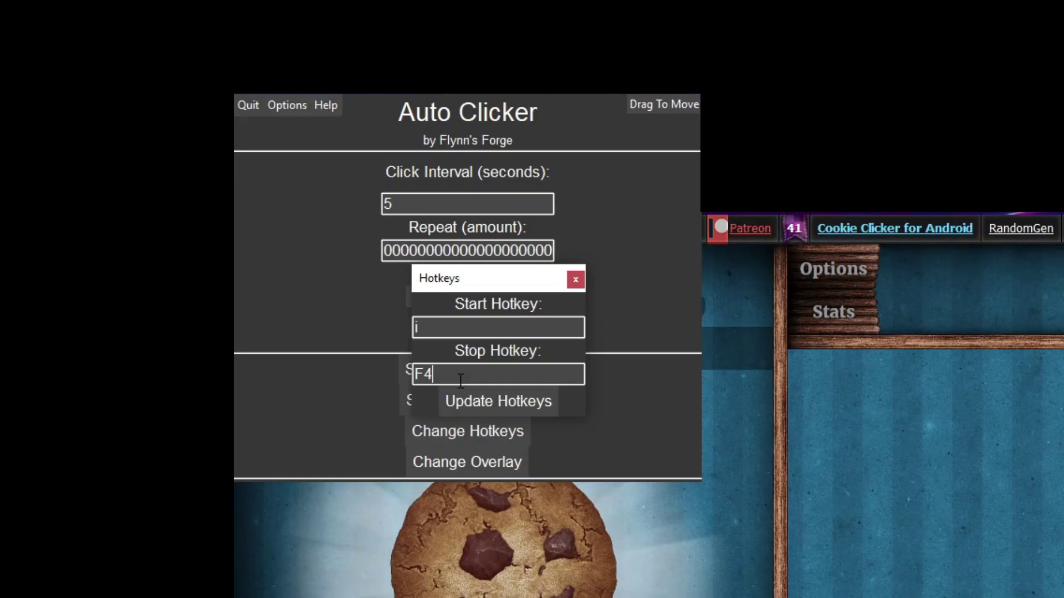
{"action": "type", "text": "y"}
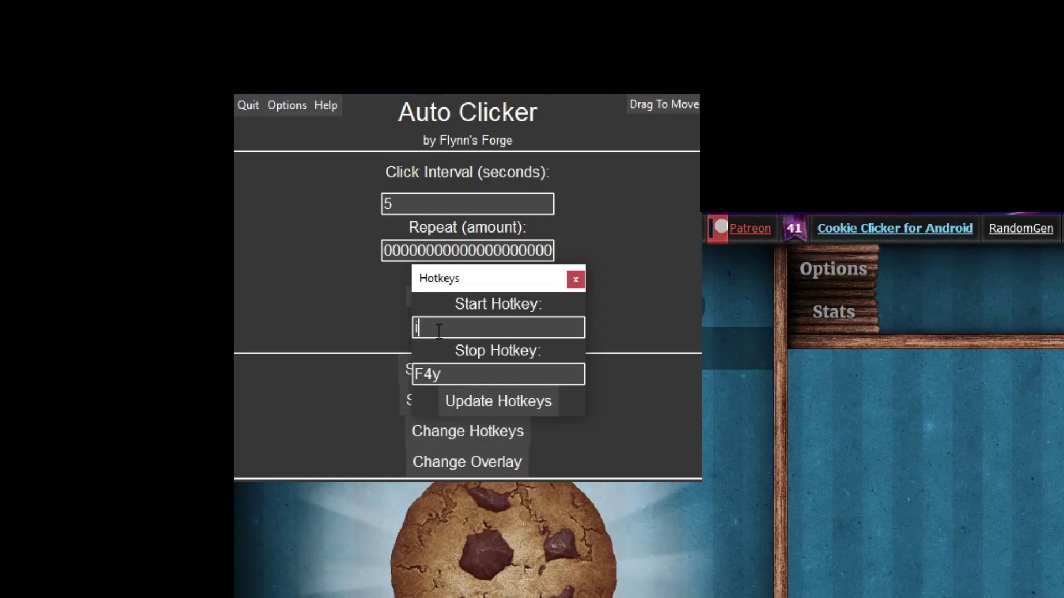
{"action": "left_click", "coordinate": [576, 279]}
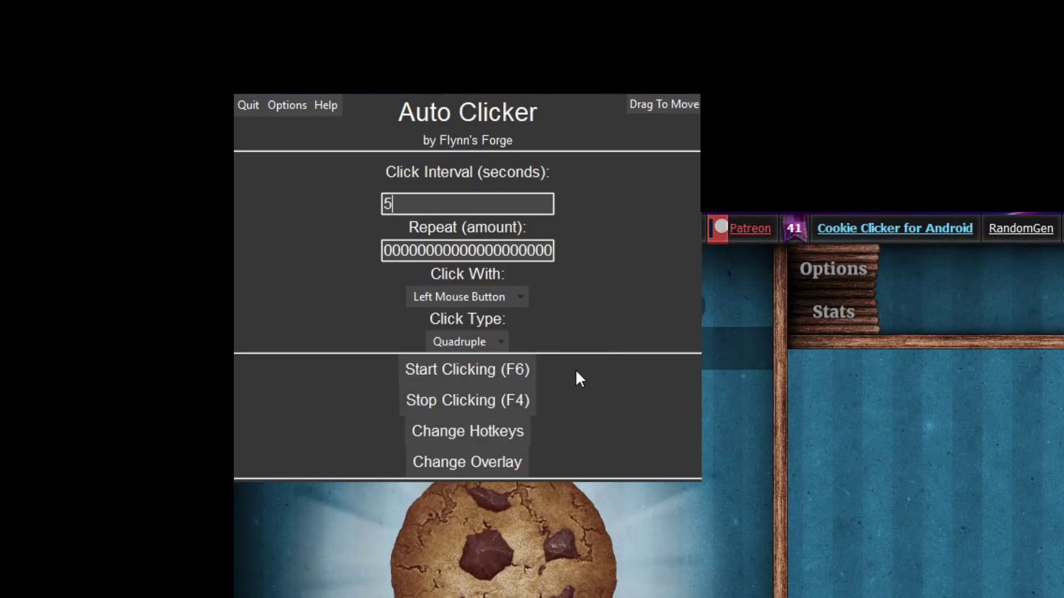
Step: Shrink the auto clicker window to the Mini Overlay size
{"action": "left_click", "coordinate": [467, 470]}
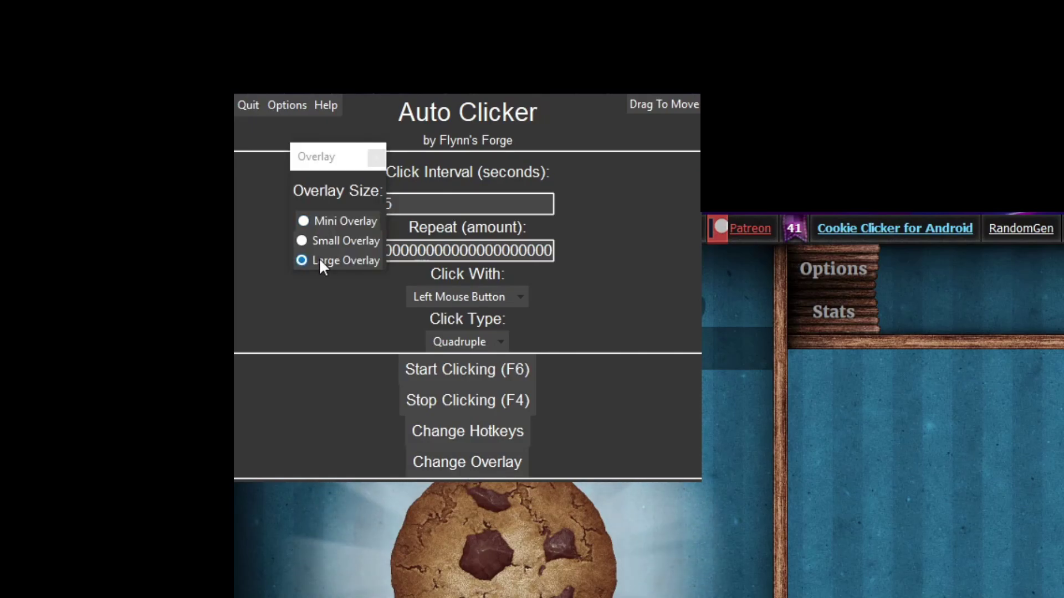
{"action": "left_click", "coordinate": [327, 241]}
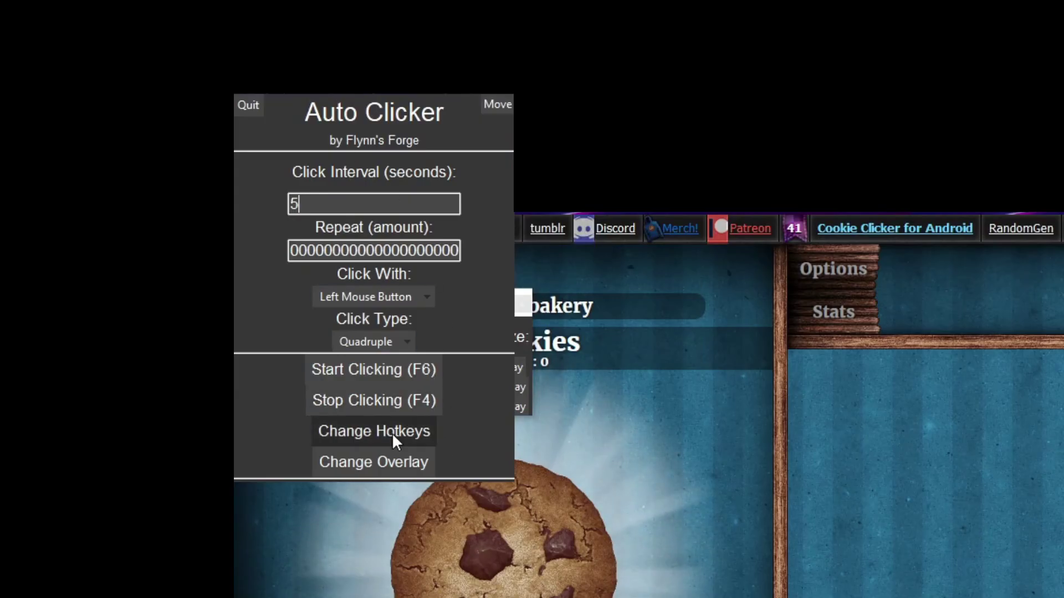
{"action": "left_click", "coordinate": [395, 463]}
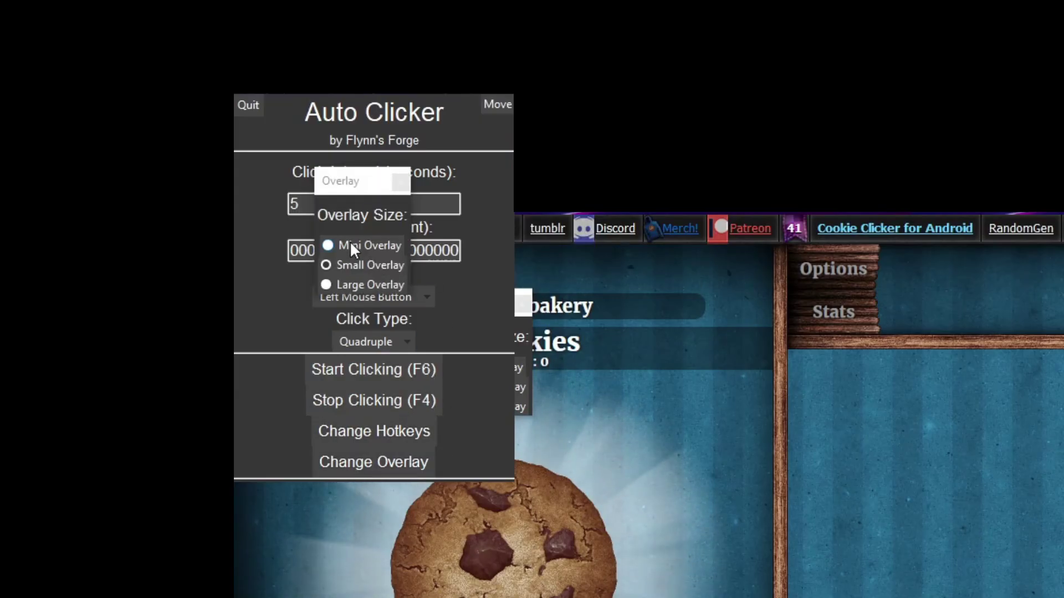
{"action": "left_click", "coordinate": [351, 243]}
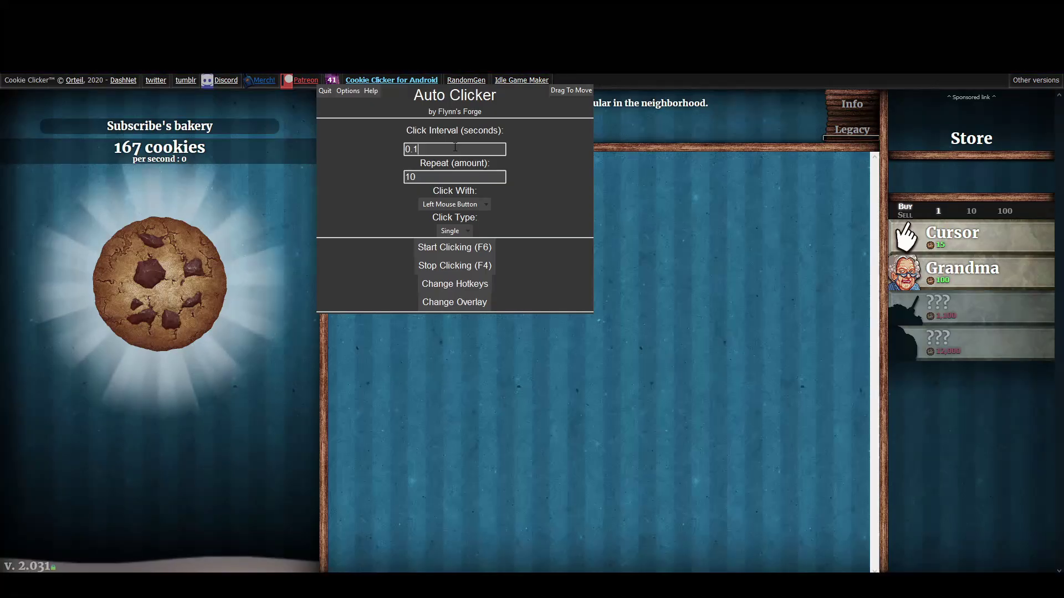
Step: Set a 0 interval with a long-zero repeat count, then click the big cookie by hand
{"action": "key", "text": "BackSpace"}
{"action": "key", "text": "BackSpace"}
{"action": "key", "text": "BackSpace"}
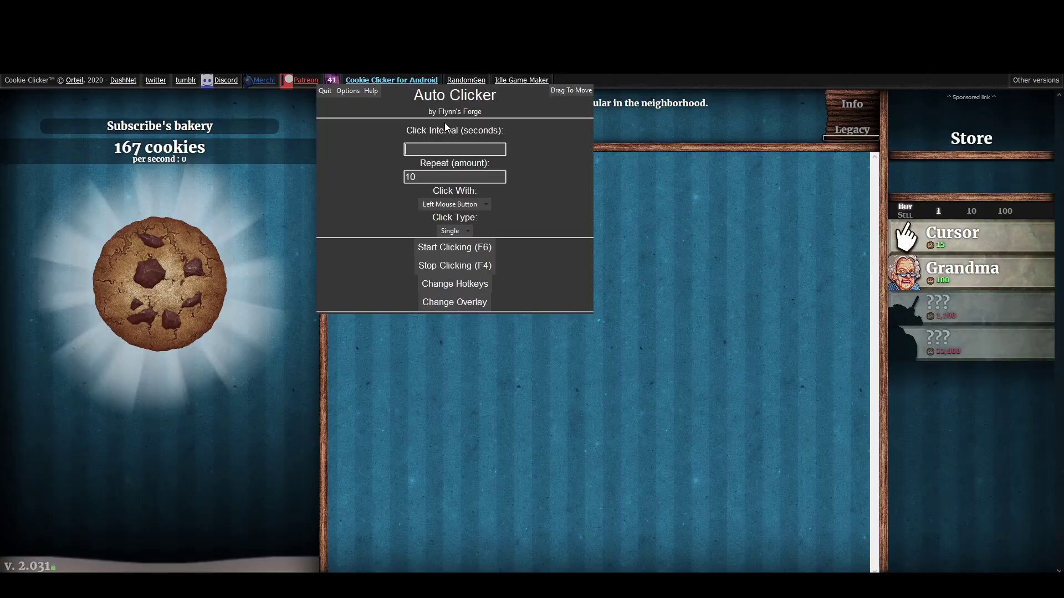
{"action": "type", "text": "0"}
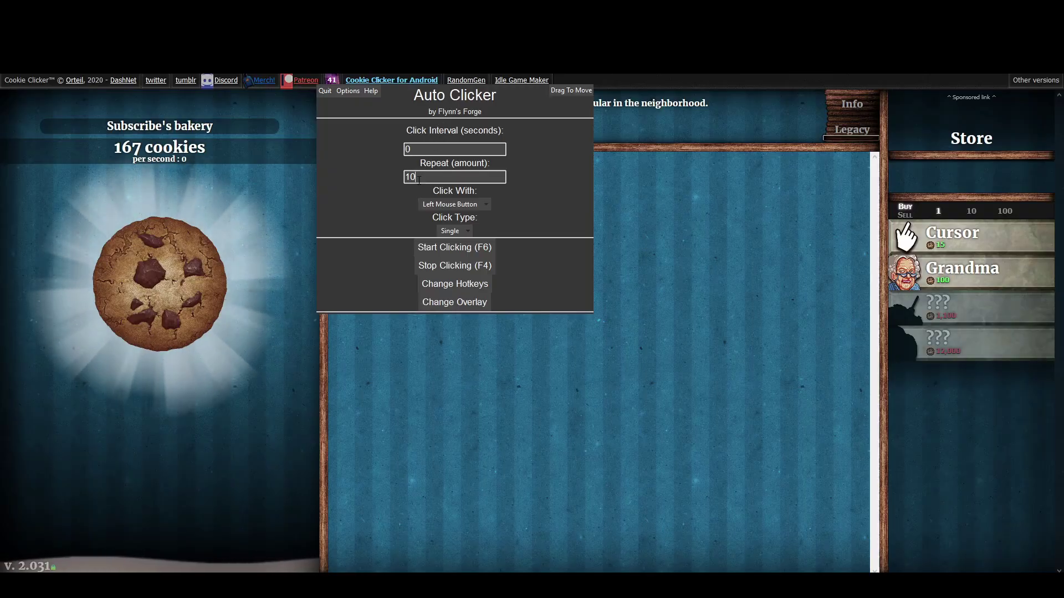
{"action": "type", "text": "00000000000000000000"}
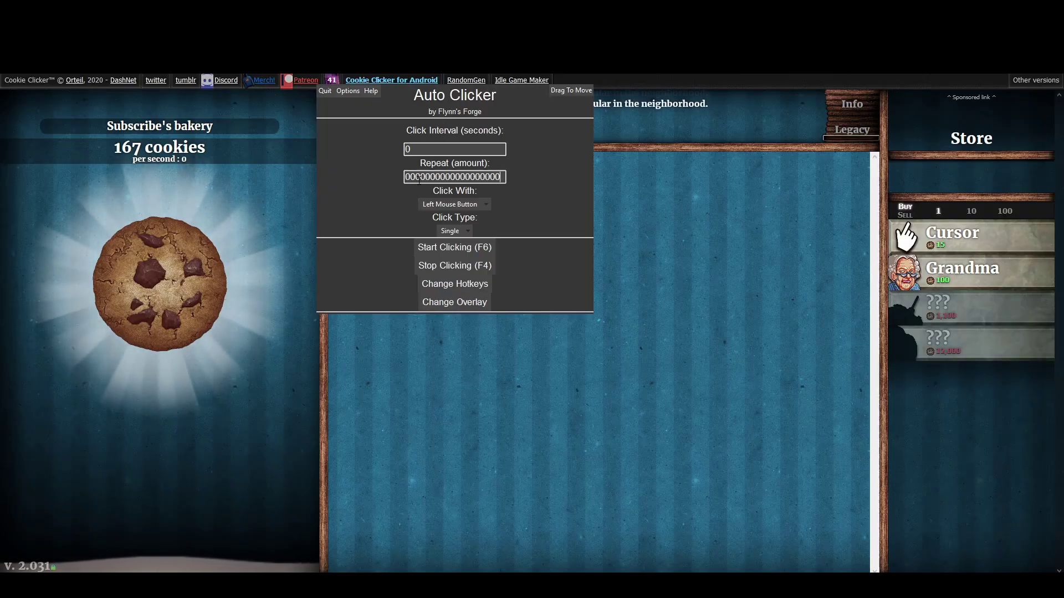
{"action": "left_click", "coordinate": [152, 289]}
{"action": "left_click", "coordinate": [149, 292]}
{"action": "left_click", "coordinate": [149, 293]}
{"action": "left_click", "coordinate": [149, 293]}
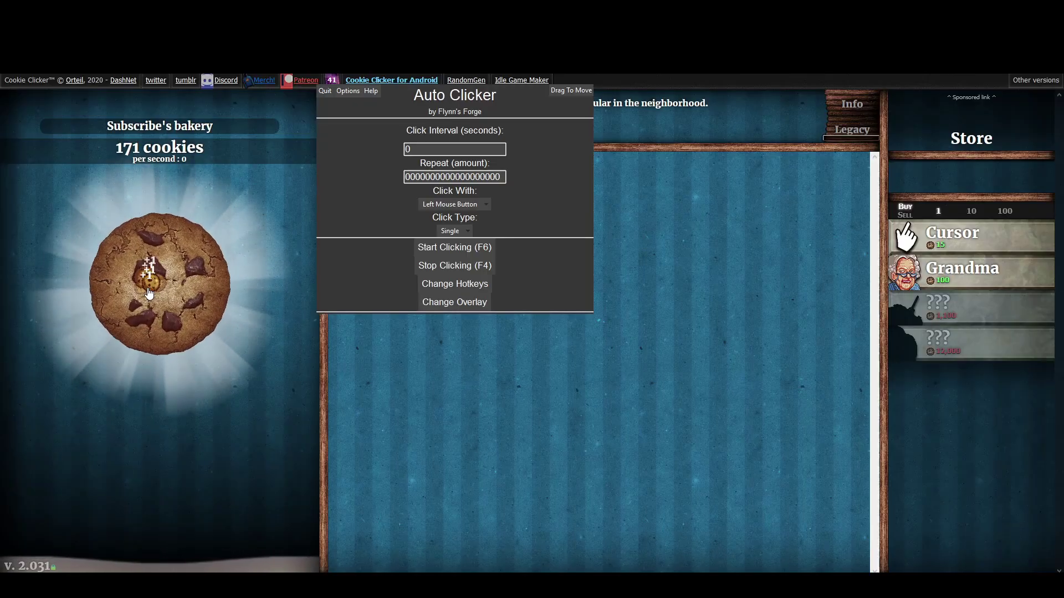
{"action": "left_click", "coordinate": [149, 292]}
{"action": "left_click", "coordinate": [149, 293]}
{"action": "left_click", "coordinate": [149, 293]}
{"action": "left_click", "coordinate": [150, 293]}
{"action": "left_click", "coordinate": [149, 293]}
{"action": "left_click", "coordinate": [149, 293]}
{"action": "left_click", "coordinate": [149, 293]}
{"action": "left_click", "coordinate": [149, 293]}
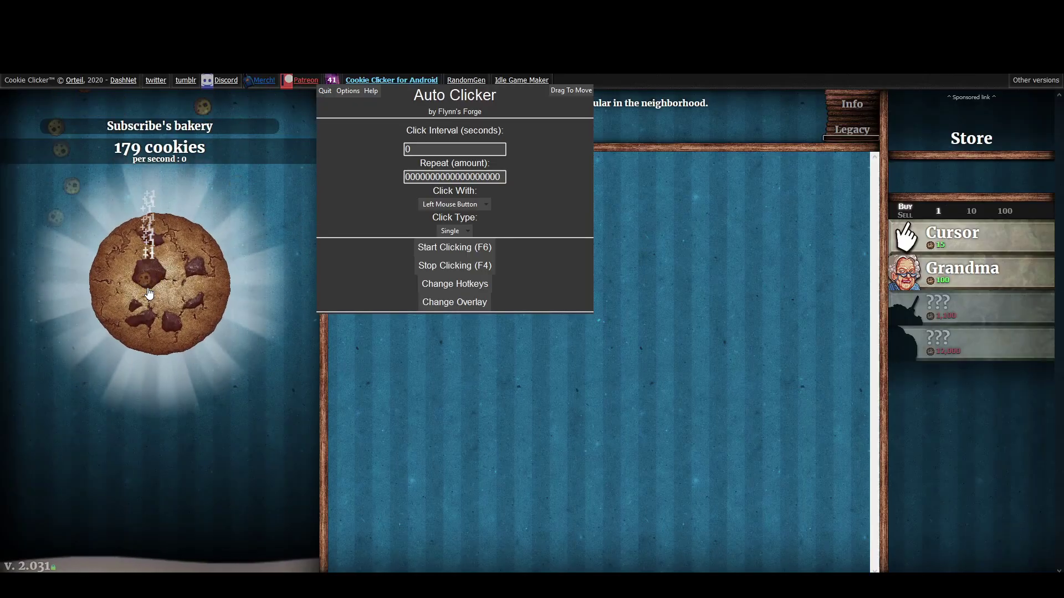
{"action": "left_click", "coordinate": [149, 293]}
{"action": "left_click", "coordinate": [149, 293]}
{"action": "left_click", "coordinate": [149, 293]}
{"action": "left_click", "coordinate": [149, 293]}
{"action": "left_click", "coordinate": [148, 293]}
{"action": "left_click", "coordinate": [149, 292]}
{"action": "left_click", "coordinate": [148, 293]}
{"action": "left_click", "coordinate": [147, 293]}
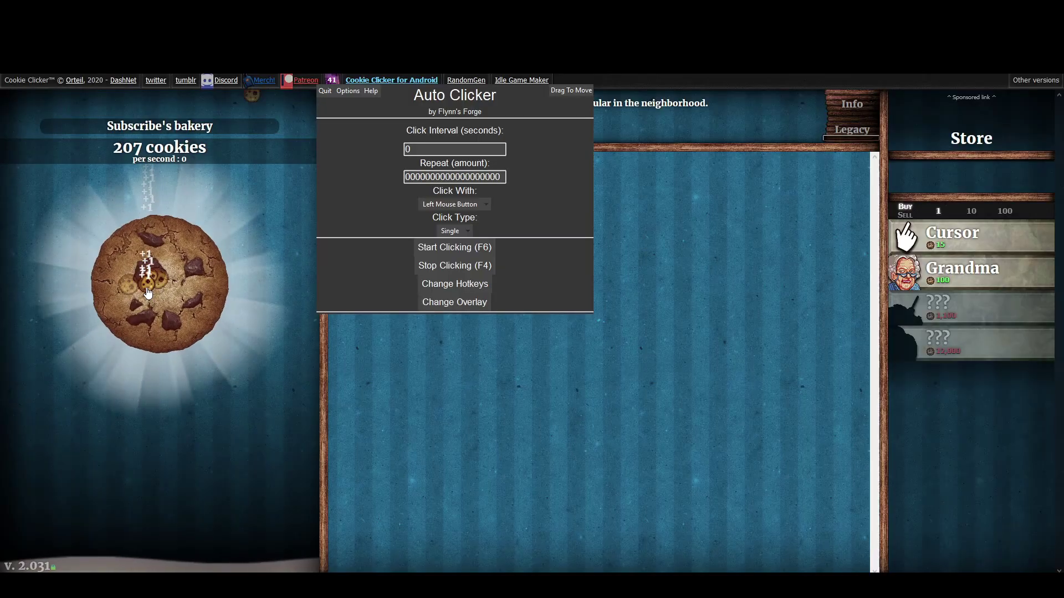
{"action": "left_click", "coordinate": [148, 292]}
{"action": "left_click", "coordinate": [148, 293]}
{"action": "left_click", "coordinate": [148, 292]}
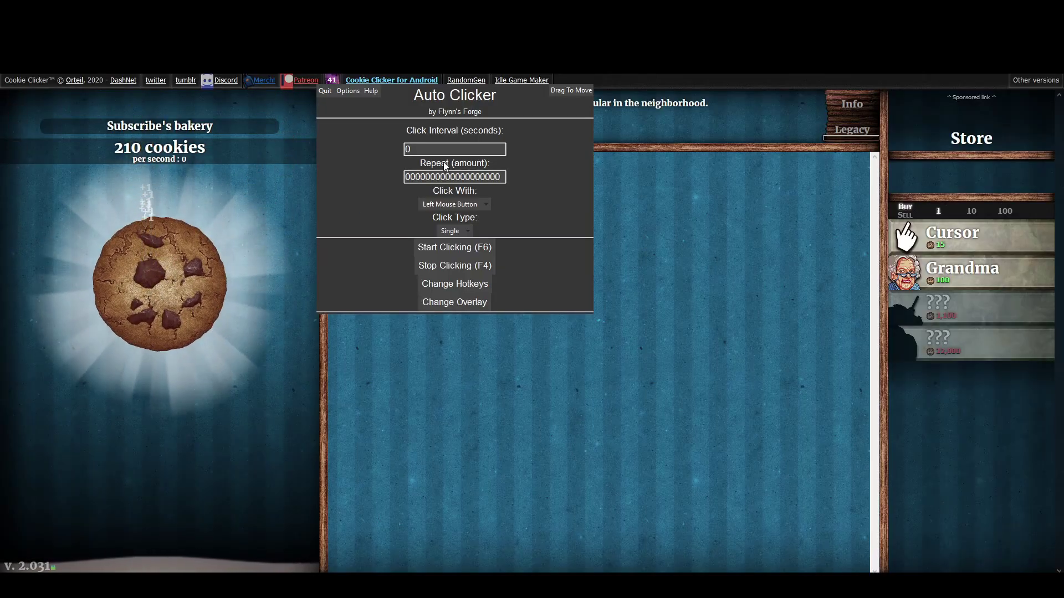
Step: Run a burst of auto-clicks on the cookie, then buy three Grandmas and a Cursor
{"action": "left_click", "coordinate": [430, 247]}
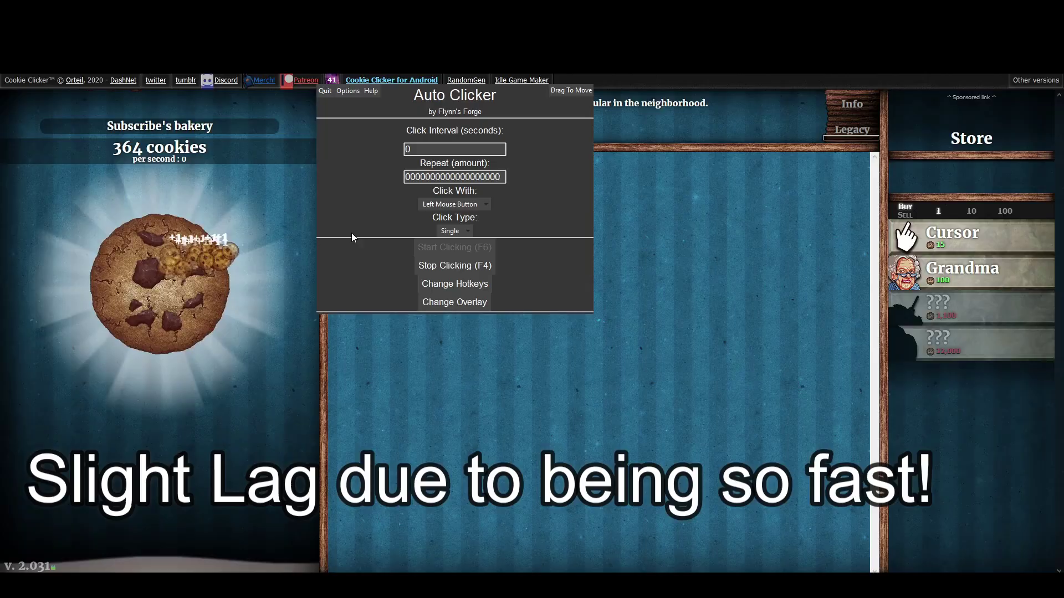
{"action": "key", "text": "F4"}
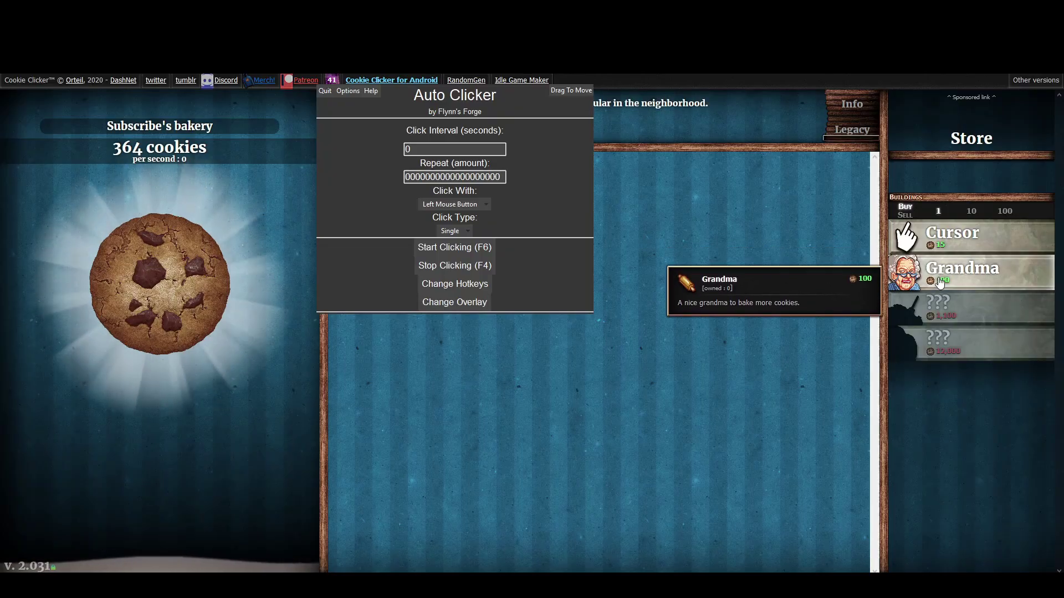
{"action": "left_click", "coordinate": [942, 275]}
{"action": "left_click", "coordinate": [944, 270]}
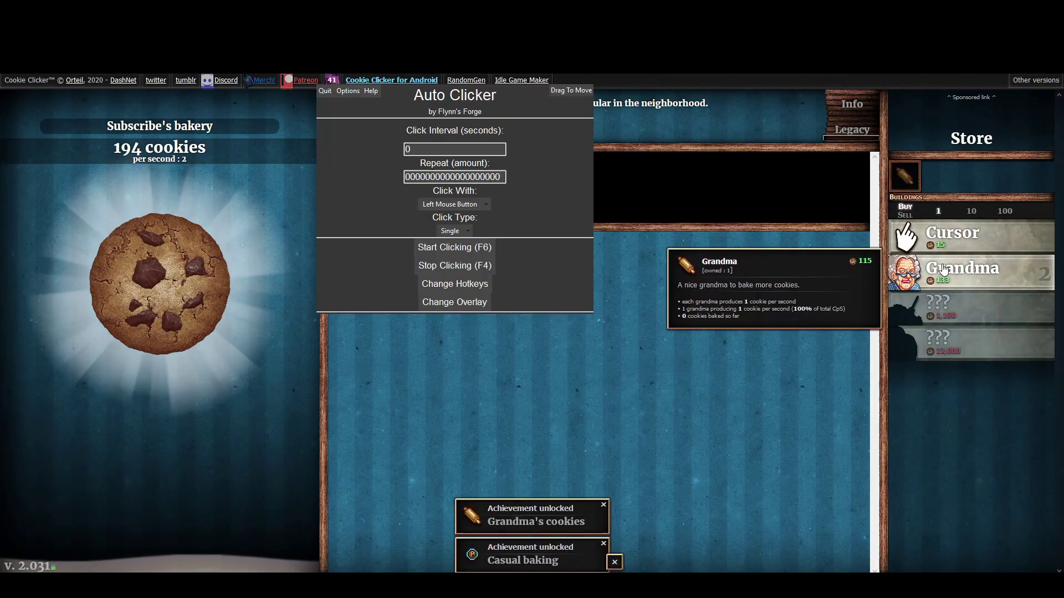
{"action": "left_click", "coordinate": [944, 271]}
{"action": "left_click", "coordinate": [905, 235]}
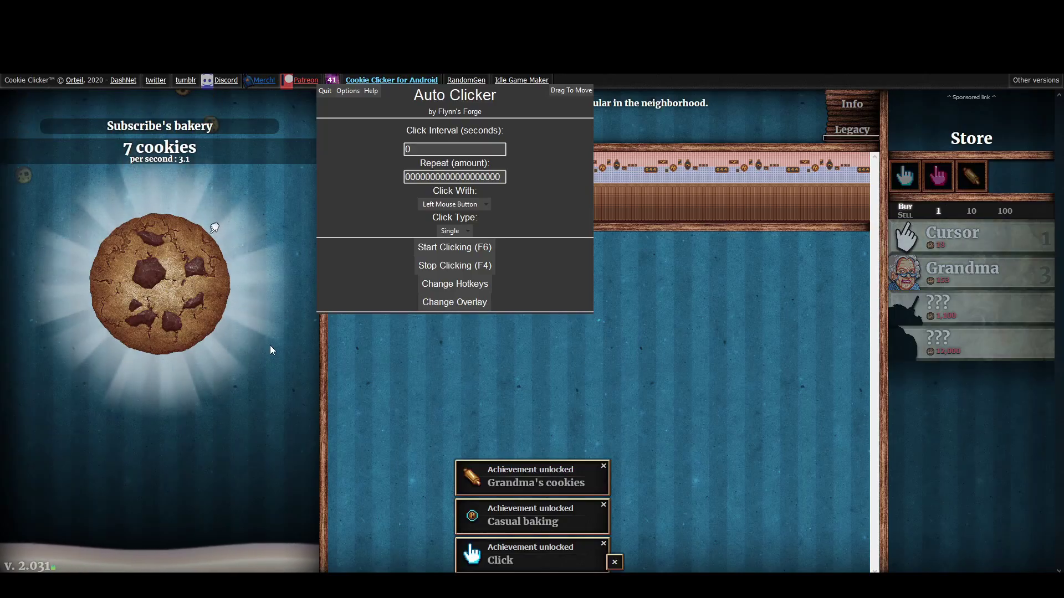
Step: Restart auto-clicking, grab a golden cookie for a Frenzy, keep Single clicks, then stop and resume
{"action": "key", "text": "F6"}
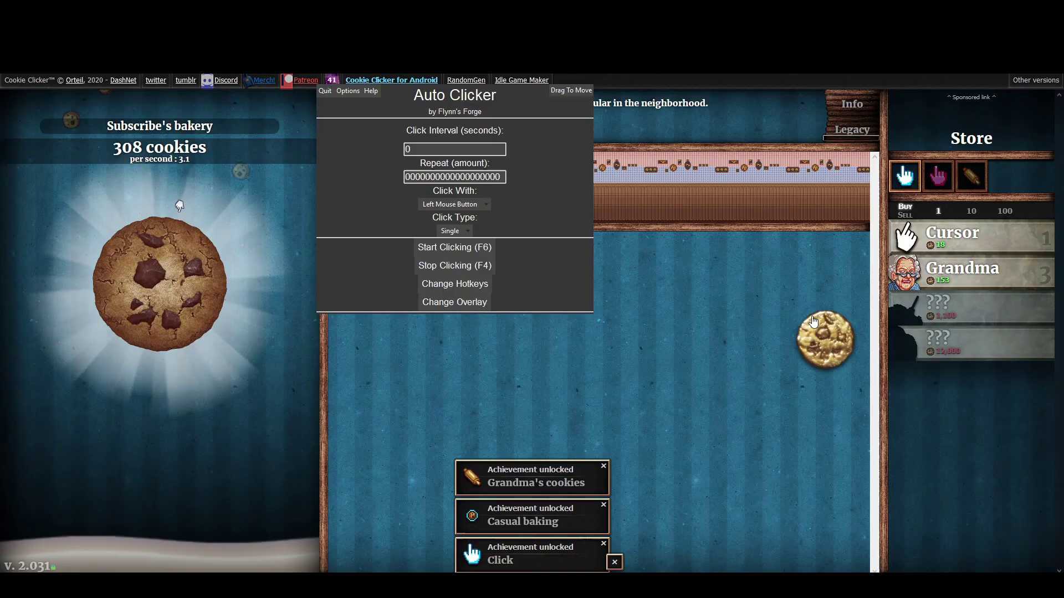
{"action": "left_click", "coordinate": [825, 340]}
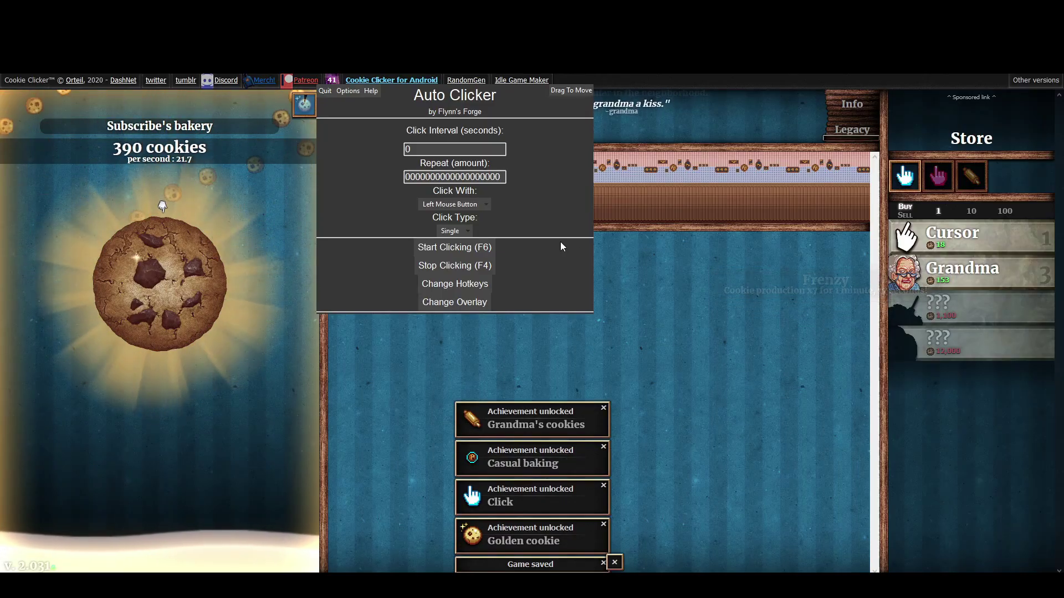
{"action": "left_click", "coordinate": [435, 230]}
{"action": "left_click", "coordinate": [433, 229]}
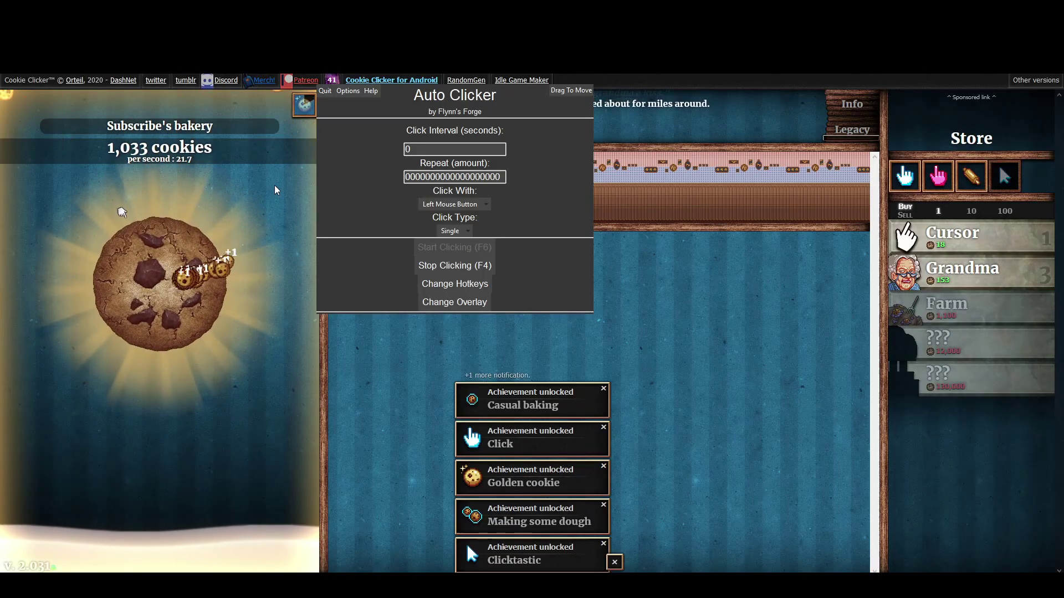
{"action": "key", "text": "F4"}
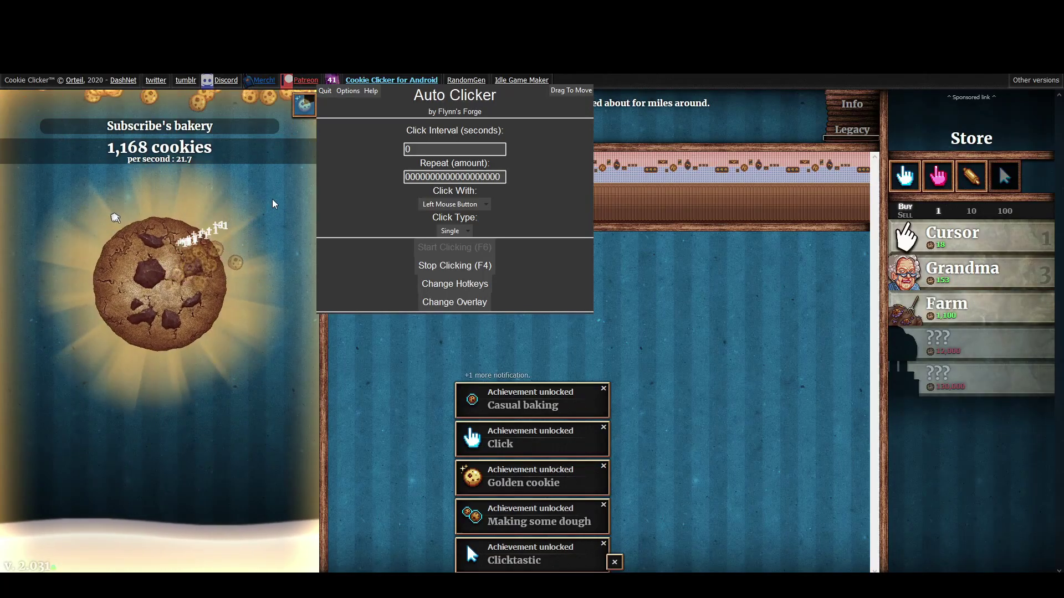
{"action": "key", "text": "F6"}
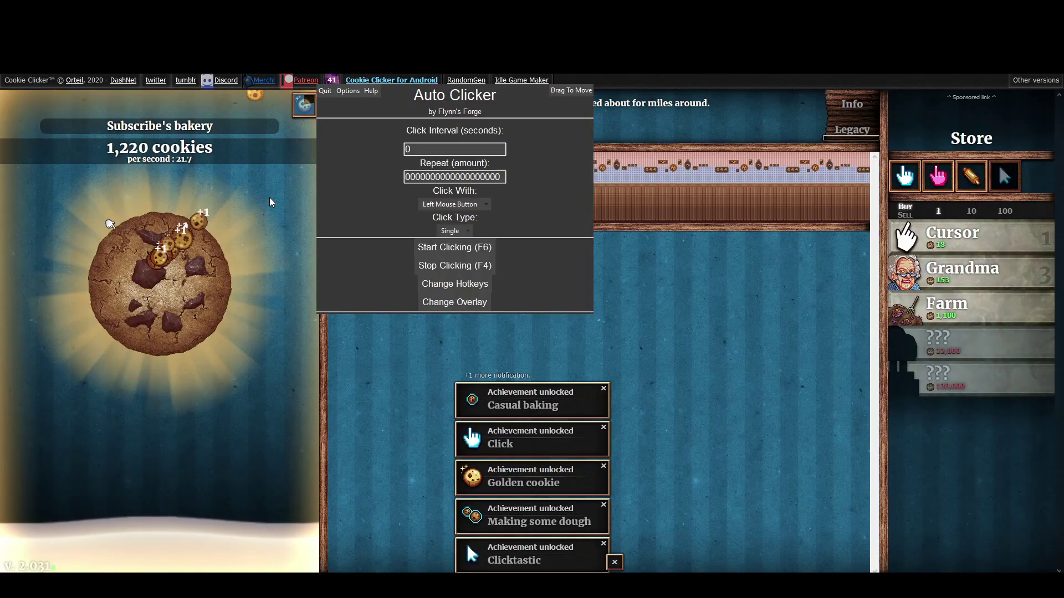
Step: Dismiss the achievement notifications and walk the avatar across the Roblox hub
{"action": "left_click", "coordinate": [614, 563]}
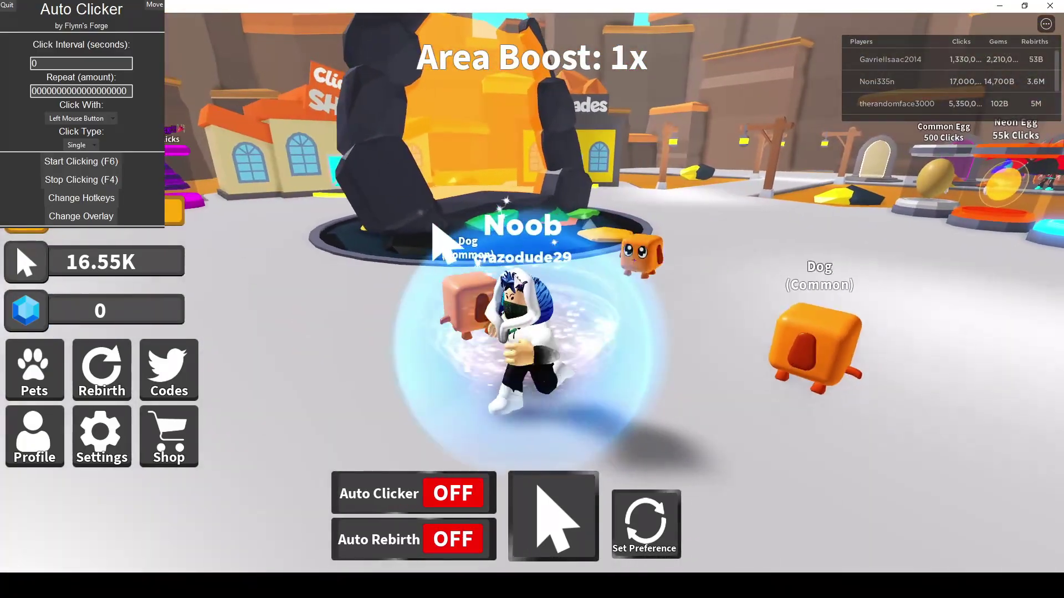
{"action": "key", "text": "w"}
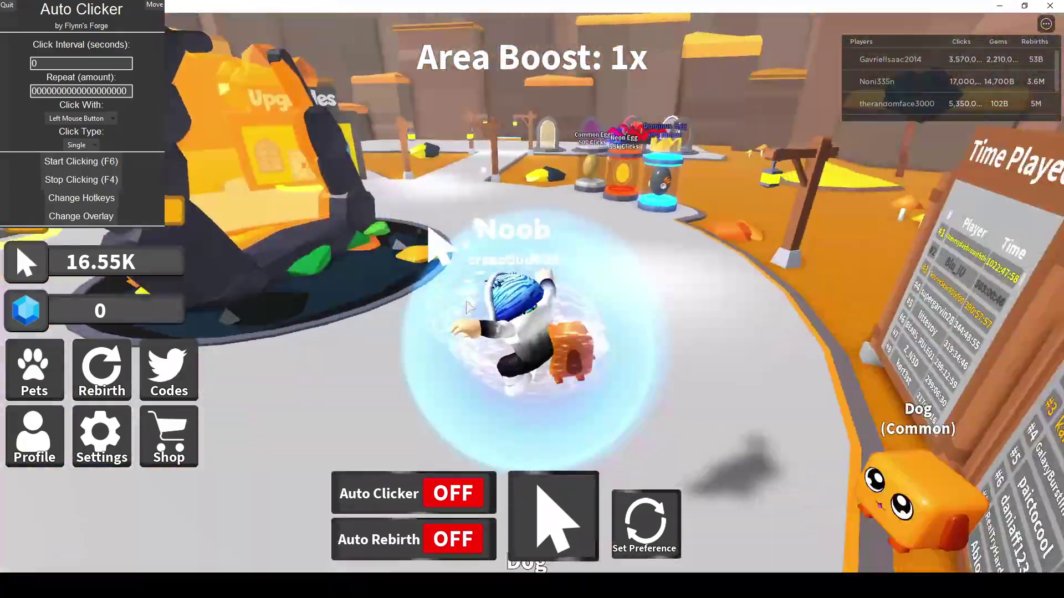
{"action": "key", "text": "s"}
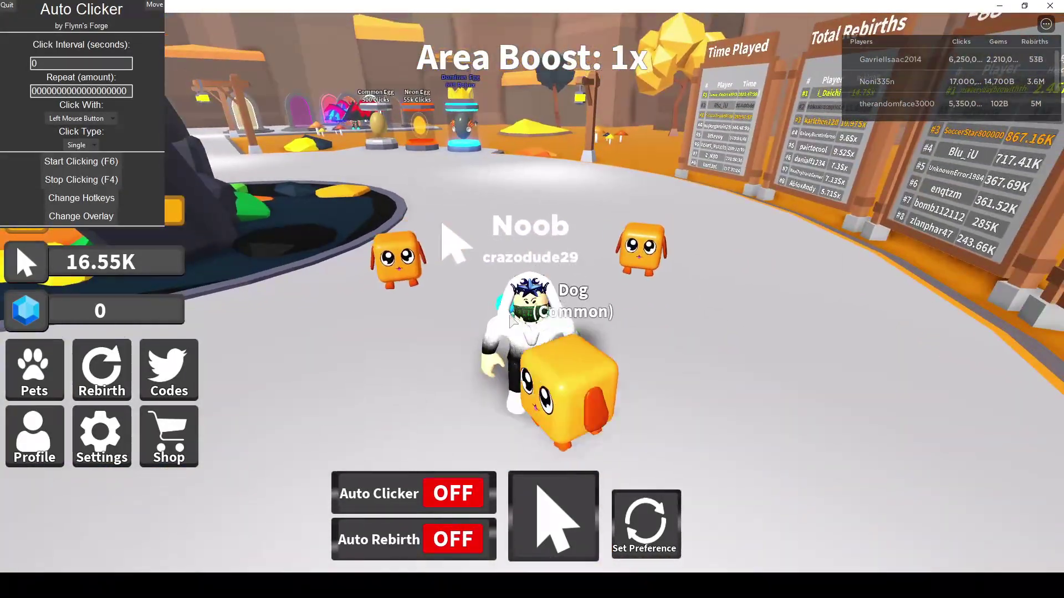
{"action": "key", "text": "s"}
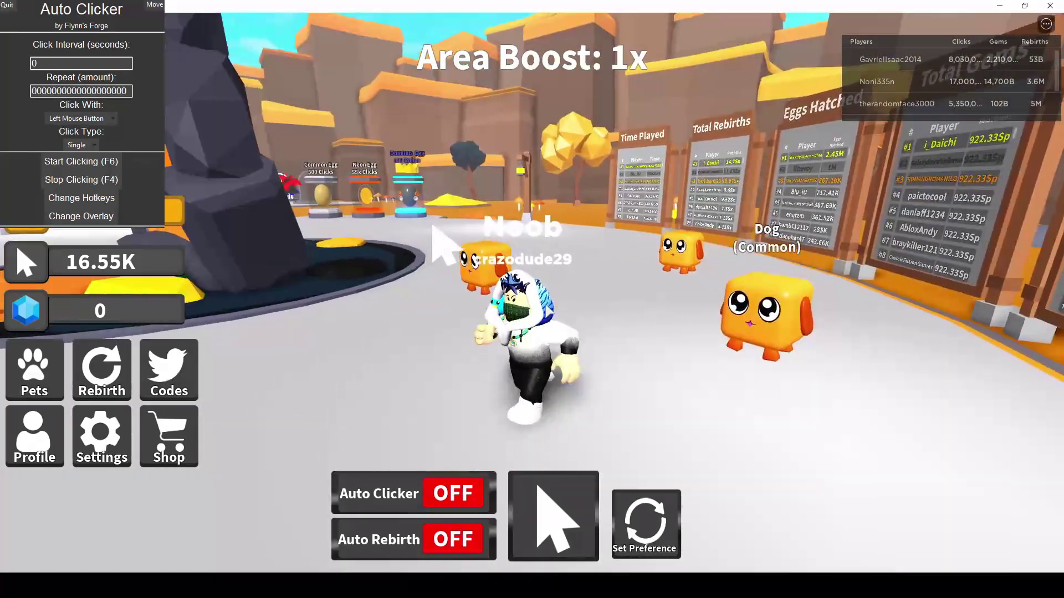
Step: Click rapidly by hand to earn clicks while walking the avatar past the rock
{"action": "left_click", "coordinate": [549, 510]}
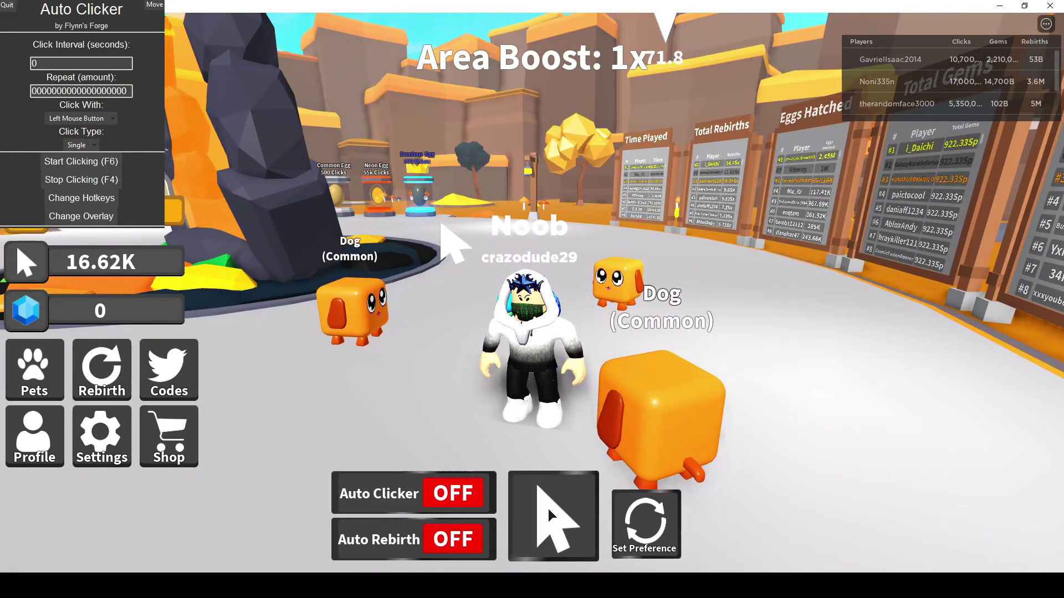
{"action": "left_click", "coordinate": [546, 506]}
{"action": "left_click", "coordinate": [545, 503]}
{"action": "key", "text": "w"}
{"action": "left_click", "coordinate": [544, 499]}
{"action": "double_click", "coordinate": [546, 504]}
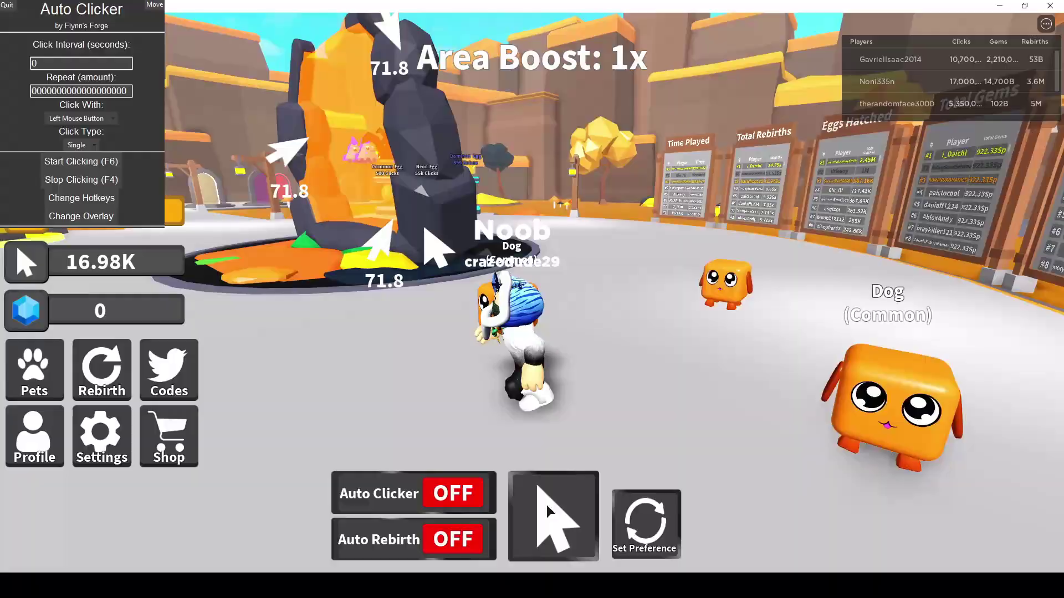
{"action": "double_click", "coordinate": [551, 514]}
{"action": "triple_click", "coordinate": [551, 515]}
{"action": "double_click", "coordinate": [552, 516]}
{"action": "key", "text": "a"}
{"action": "triple_click", "coordinate": [554, 521]}
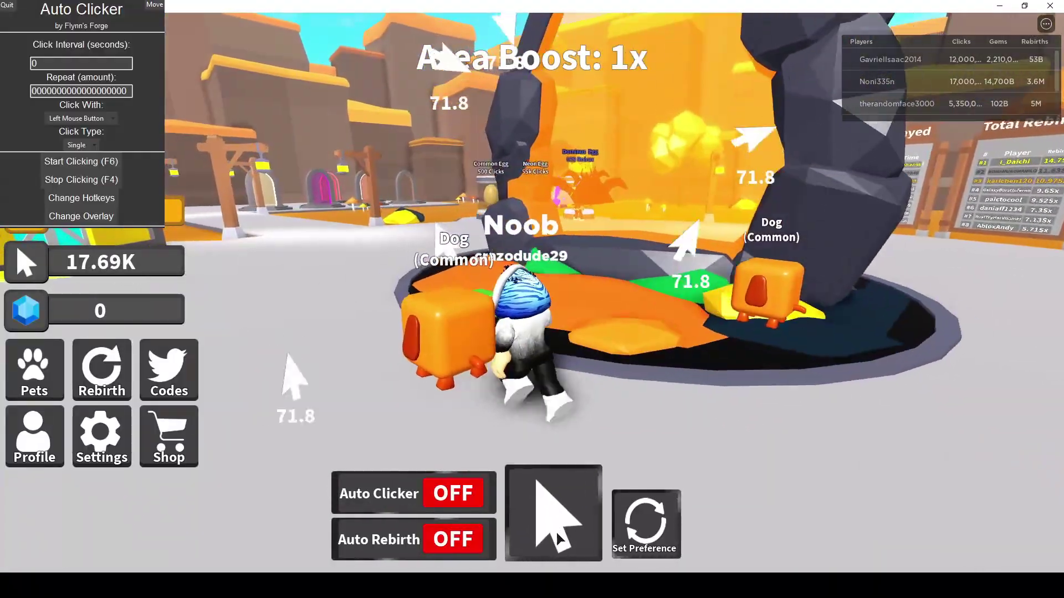
{"action": "left_click", "coordinate": [556, 532]}
{"action": "double_click", "coordinate": [560, 546]}
{"action": "double_click", "coordinate": [558, 544]}
{"action": "key", "text": "s"}
{"action": "double_click", "coordinate": [558, 545]}
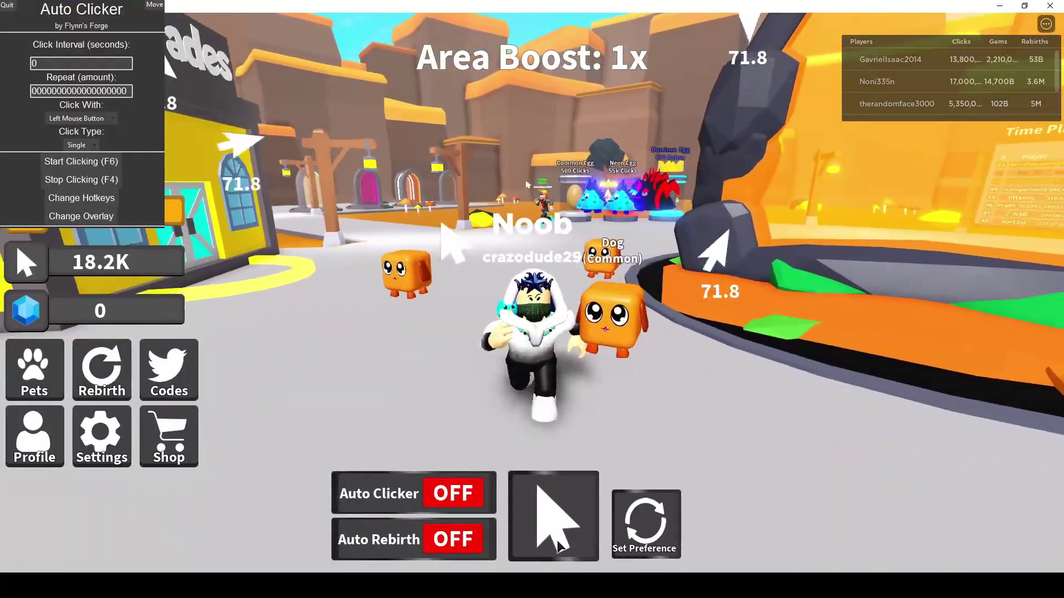
{"action": "double_click", "coordinate": [558, 545]}
{"action": "double_click", "coordinate": [558, 546]}
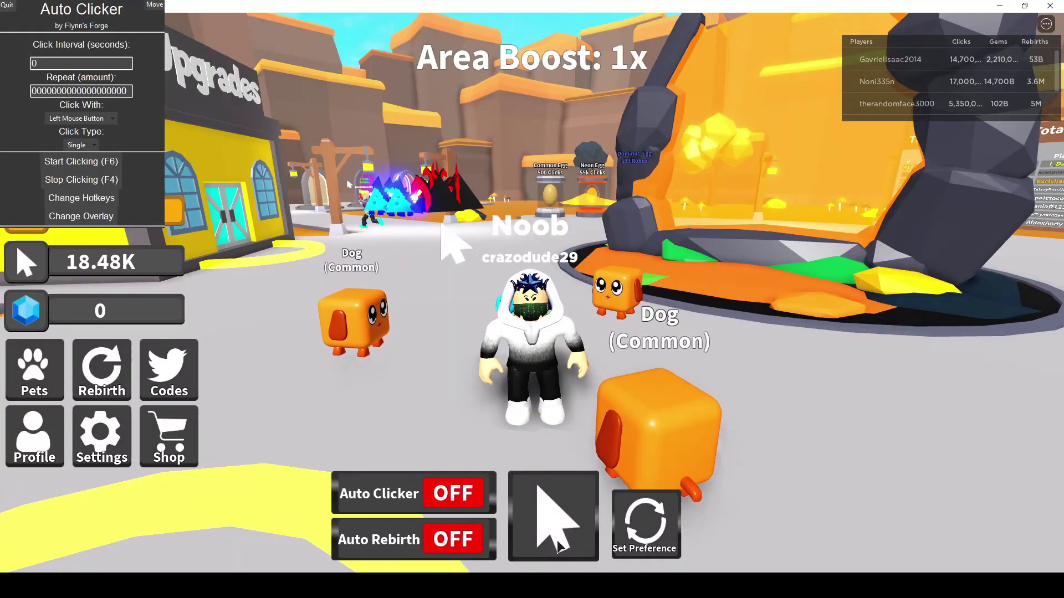
Step: Keep clicking by hand, then run and stop a rapid auto-click burst reaching 21.64K
{"action": "key", "text": "w"}
{"action": "left_click", "coordinate": [554, 527]}
{"action": "triple_click", "coordinate": [554, 527]}
{"action": "double_click", "coordinate": [555, 527]}
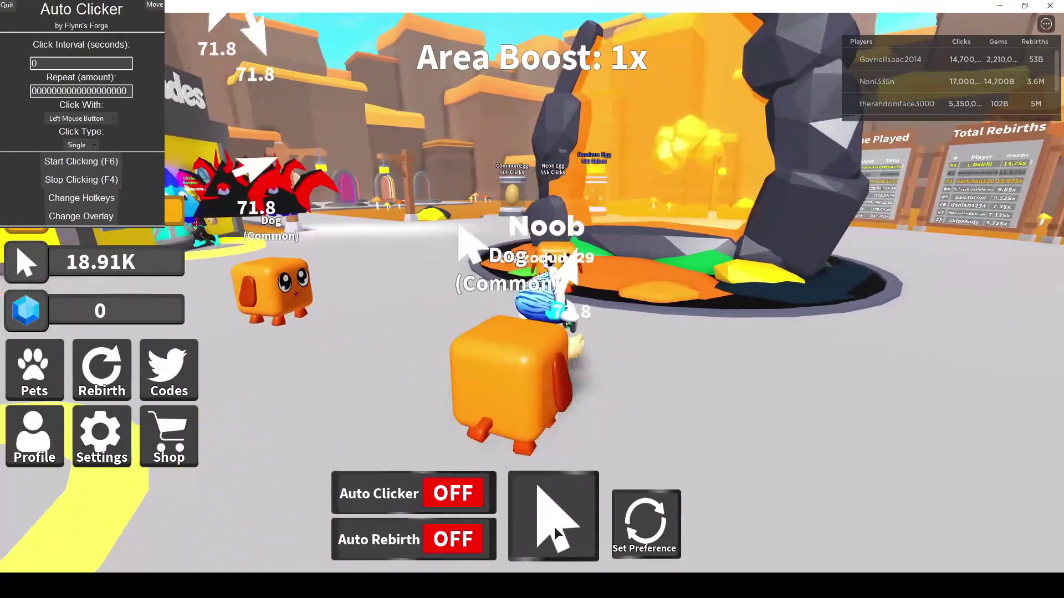
{"action": "triple_click", "coordinate": [554, 527]}
{"action": "key", "text": "d"}
{"action": "left_click", "coordinate": [554, 528]}
{"action": "double_click", "coordinate": [554, 528]}
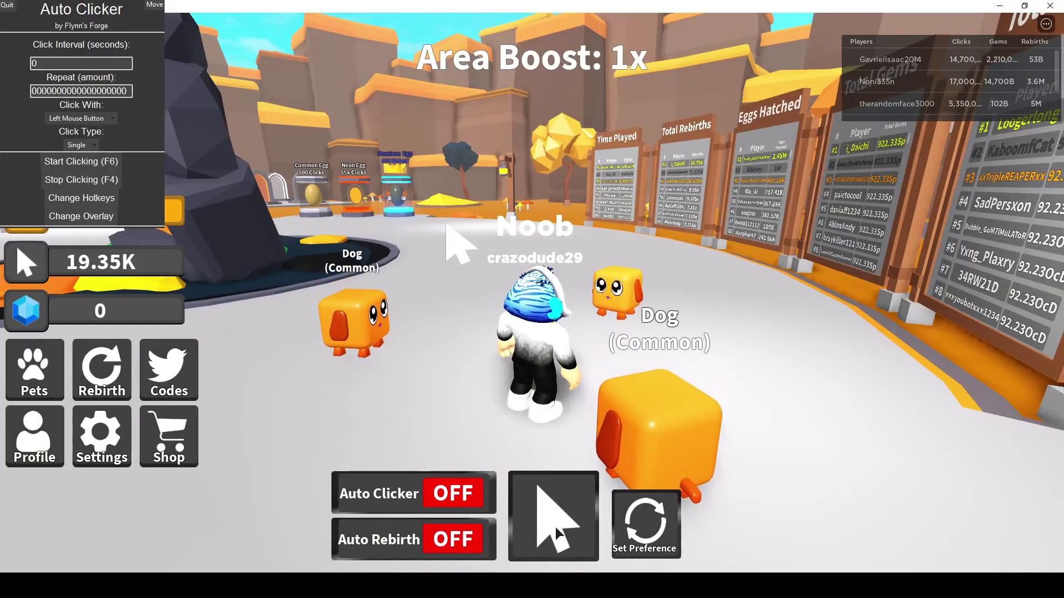
{"action": "key", "text": "F6"}
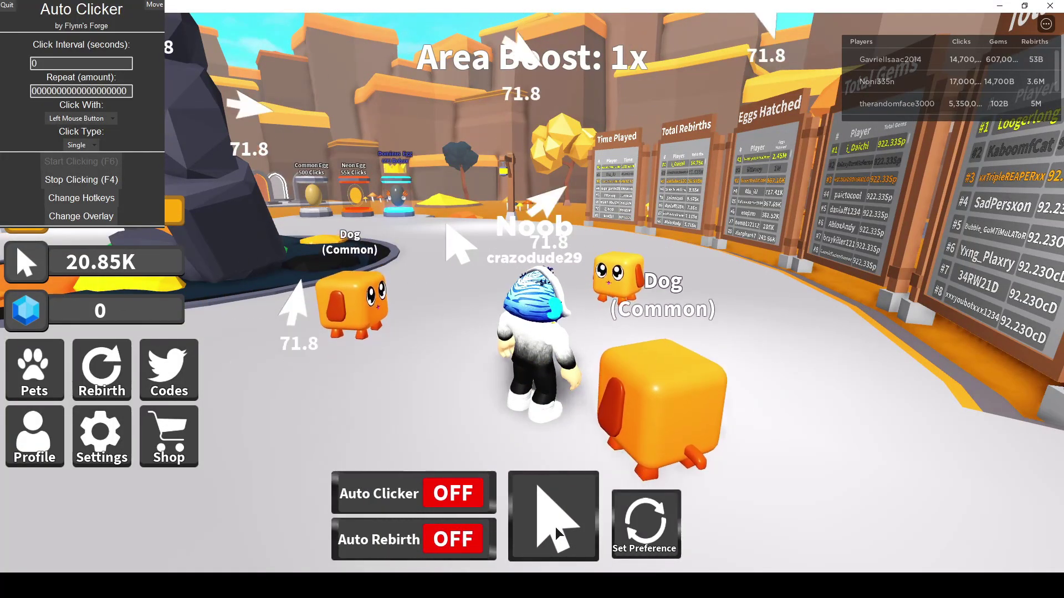
{"action": "key", "text": "F4"}
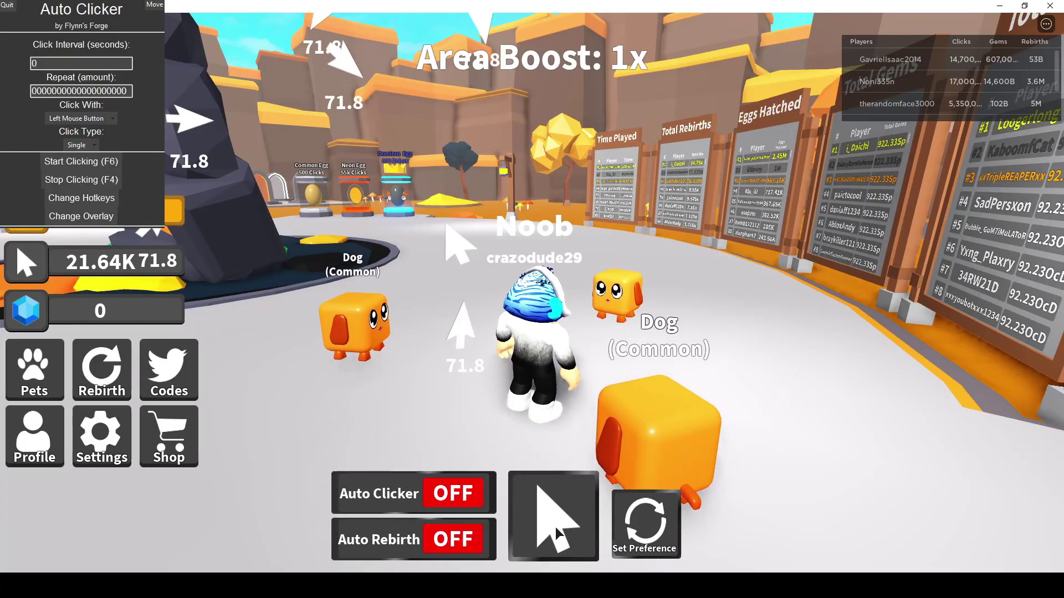
Step: Cancel the Robux offer for the in-game auto clicker and restart rapid auto-clicking
{"action": "left_click", "coordinate": [443, 495]}
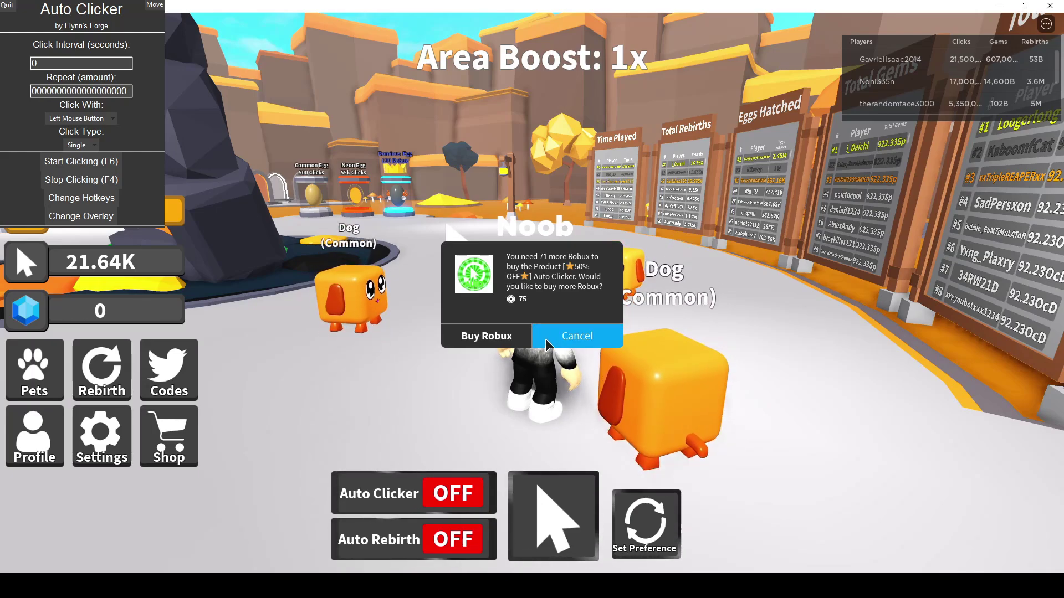
{"action": "left_click", "coordinate": [545, 338]}
{"action": "key", "text": "F6"}
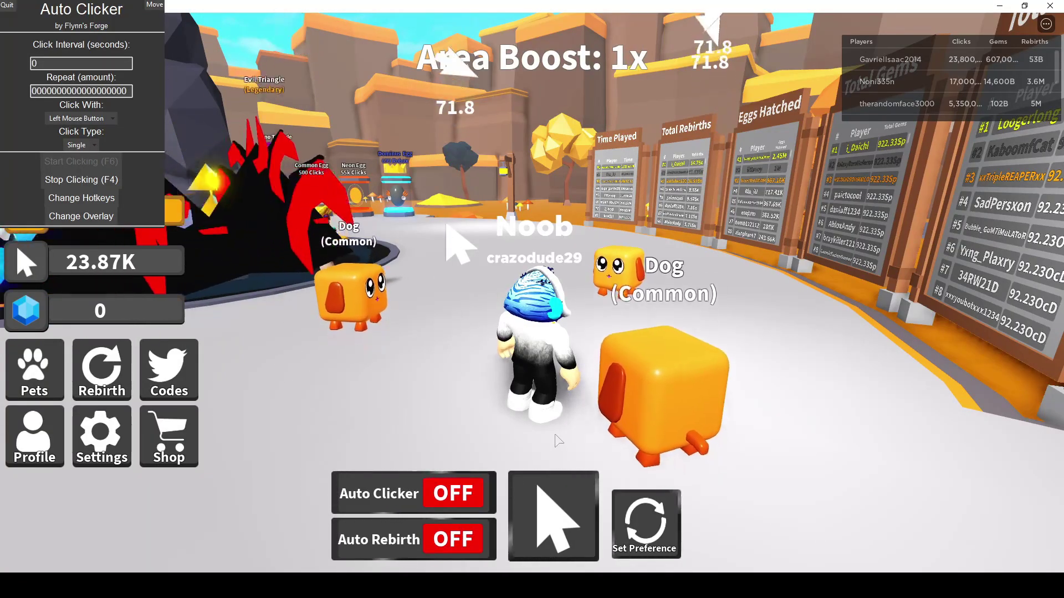
Step: Stop auto-clicking and walk the avatar past the pink egg stand toward the archway
{"action": "key", "text": "F4"}
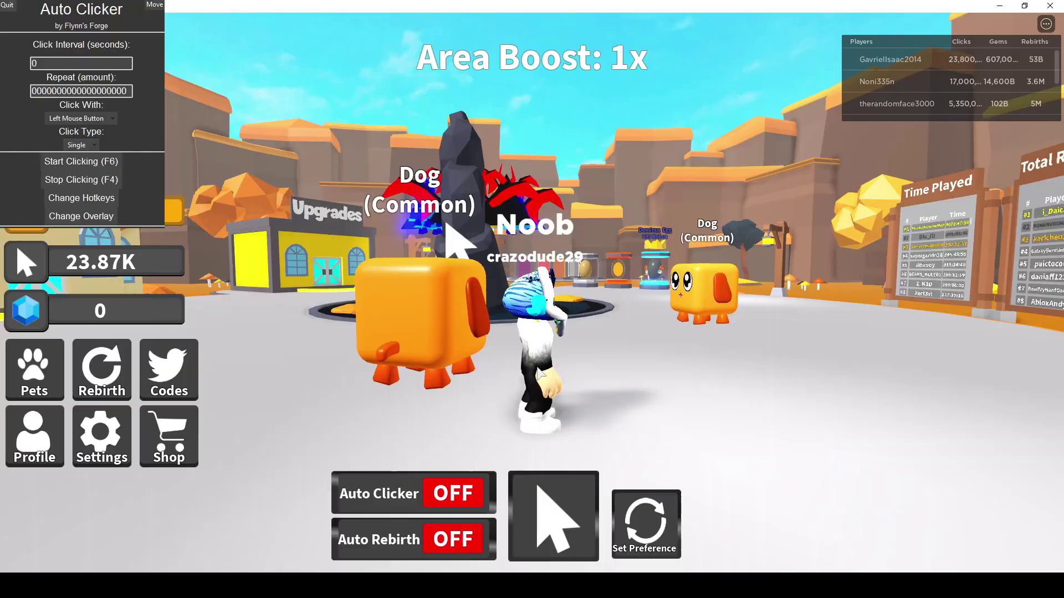
{"action": "key", "text": "s"}
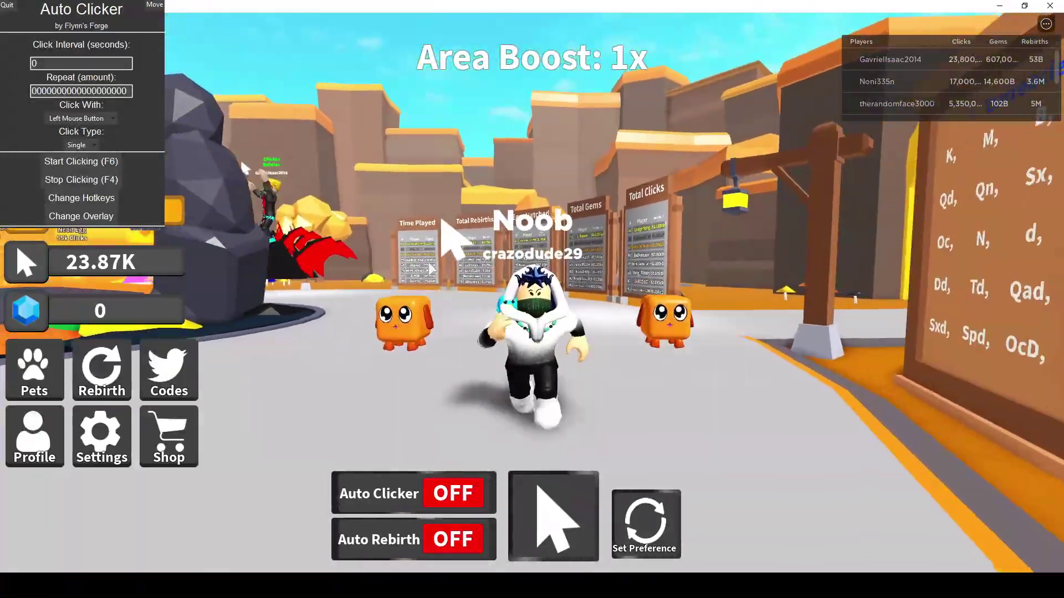
{"action": "key", "text": "s"}
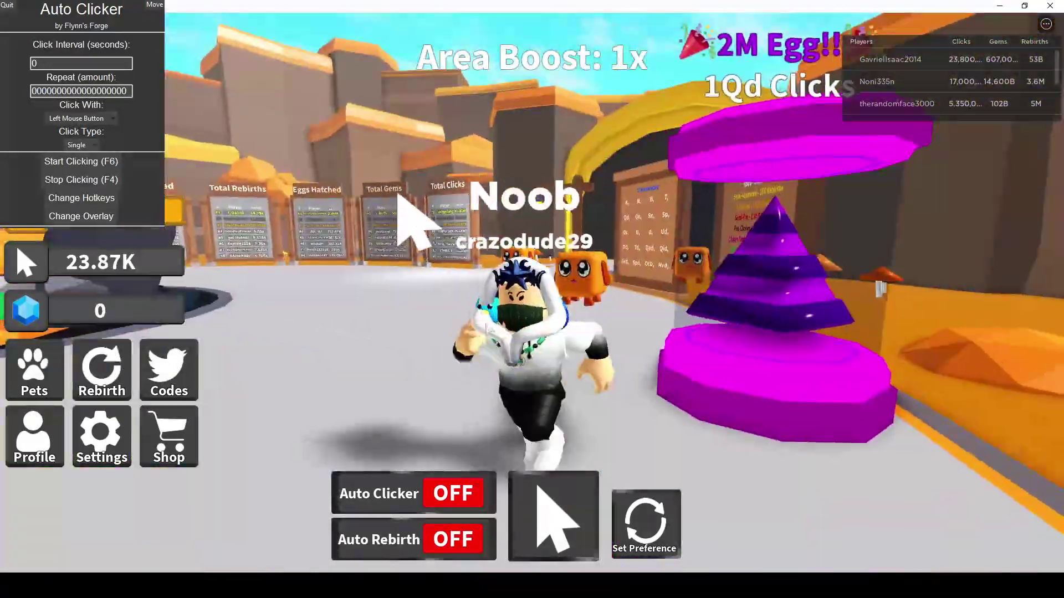
{"action": "key", "text": "s"}
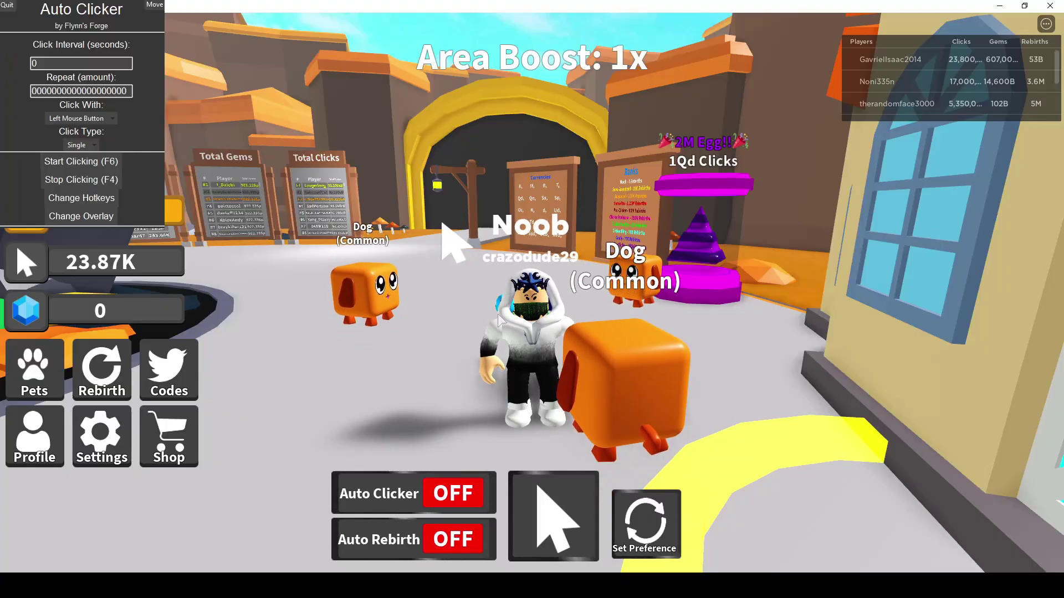
Step: Restart rapid auto-clicking and walk the avatar between the Currencies and ranks boards
{"action": "key", "text": "F6"}
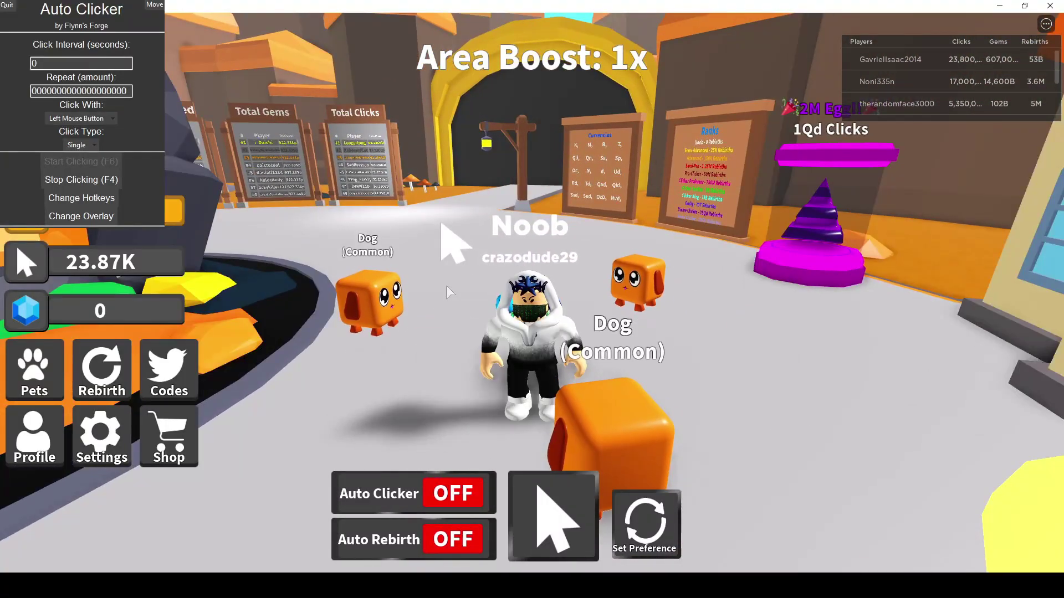
{"action": "key", "text": "w"}
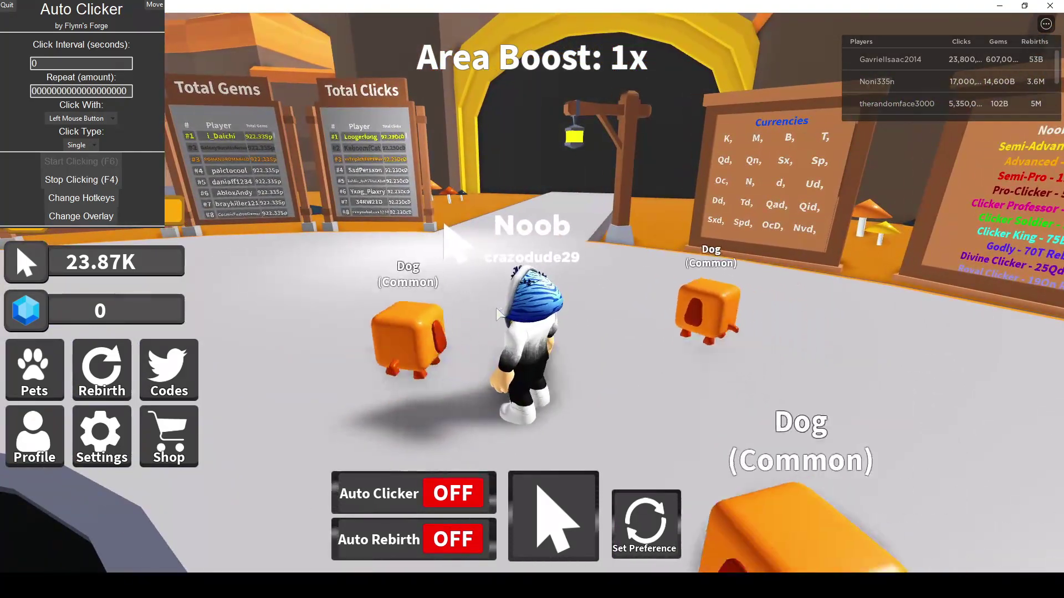
{"action": "key", "text": "s"}
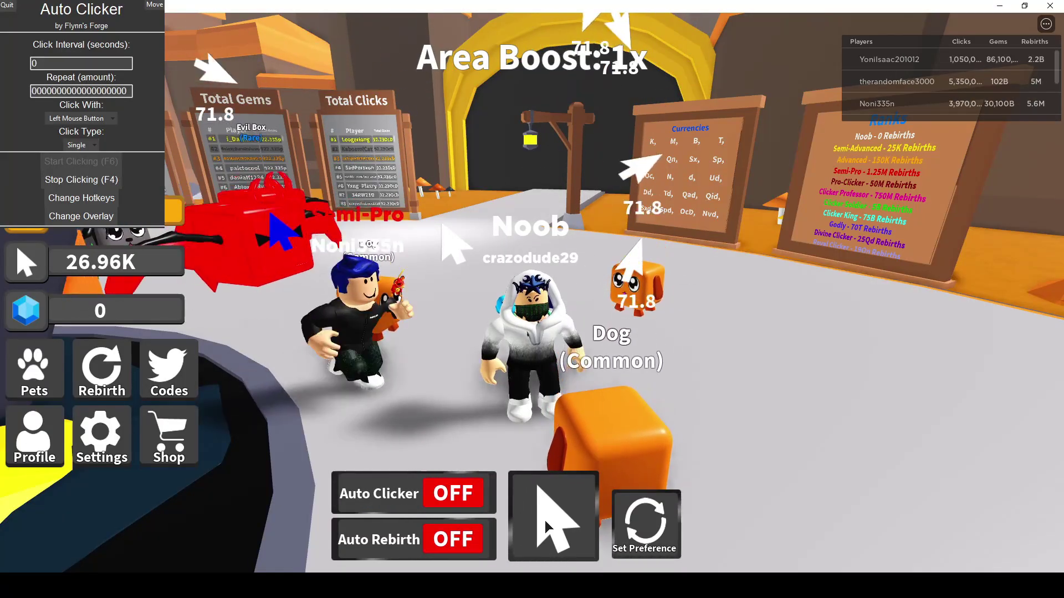
{"action": "key", "text": "w"}
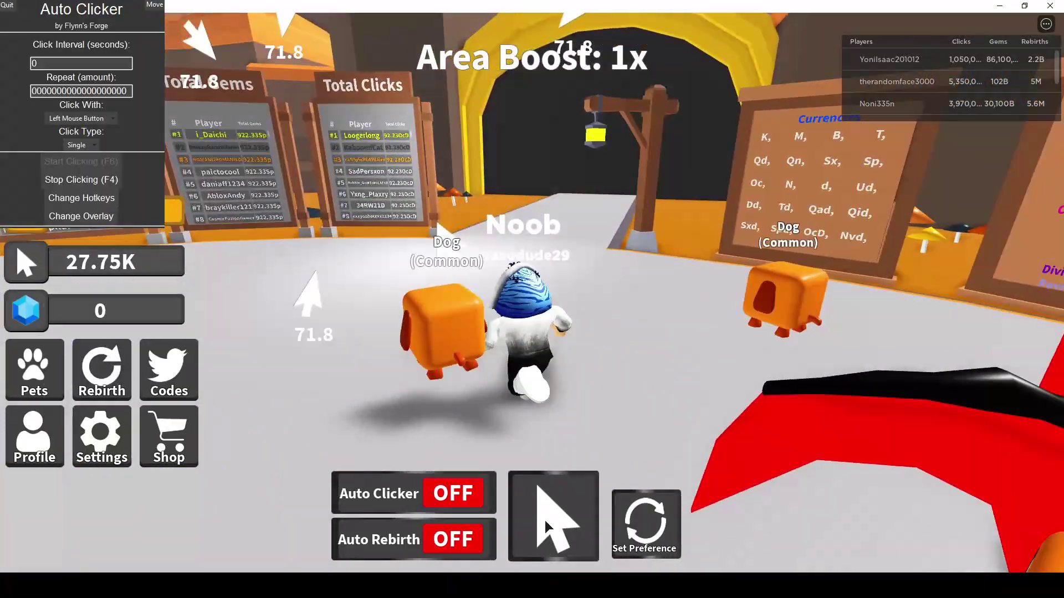
{"action": "key", "text": "s"}
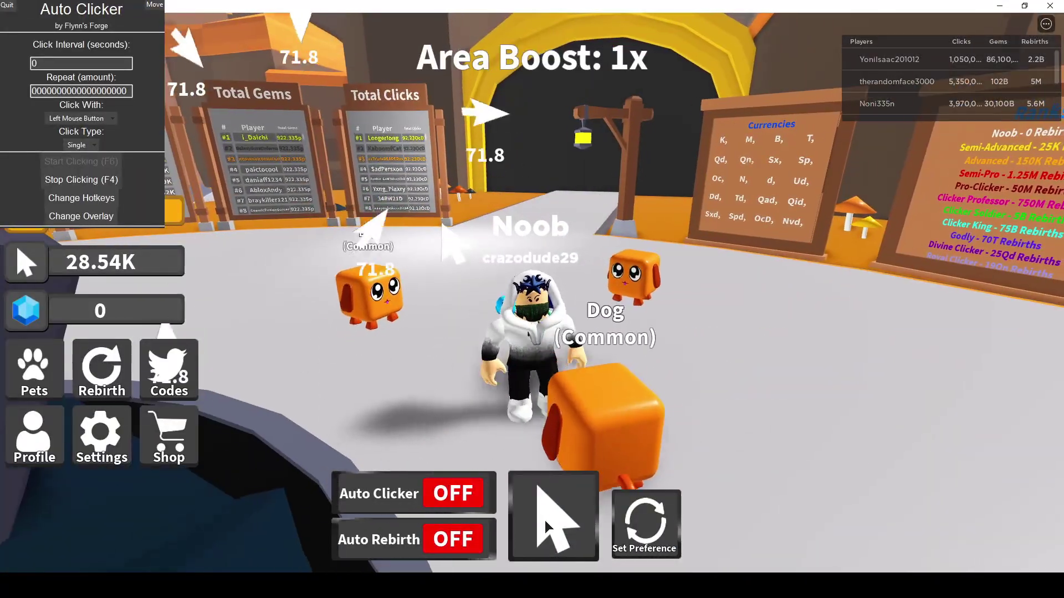
{"action": "key", "text": "d"}
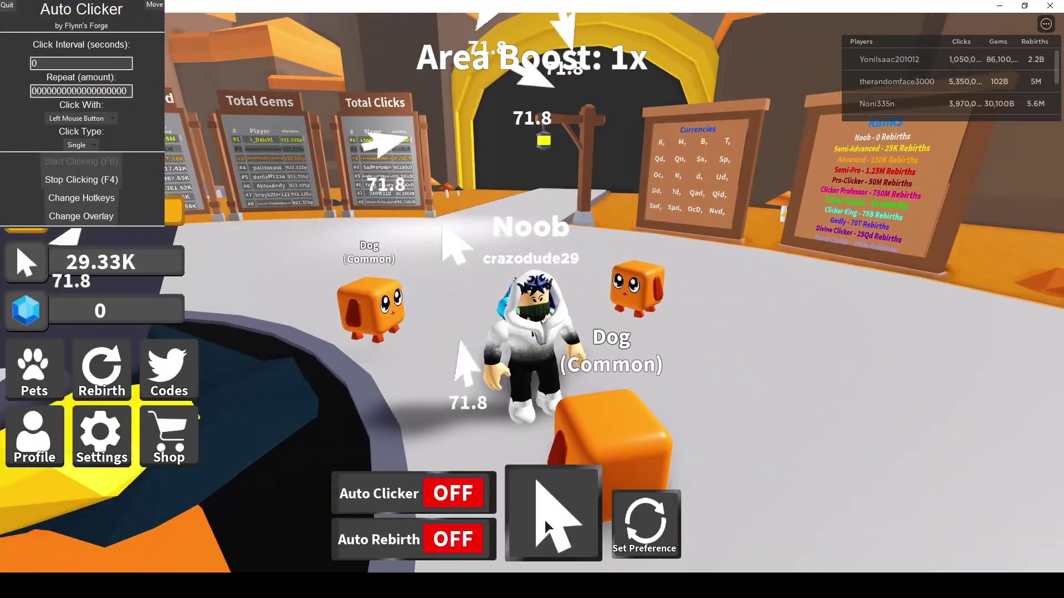